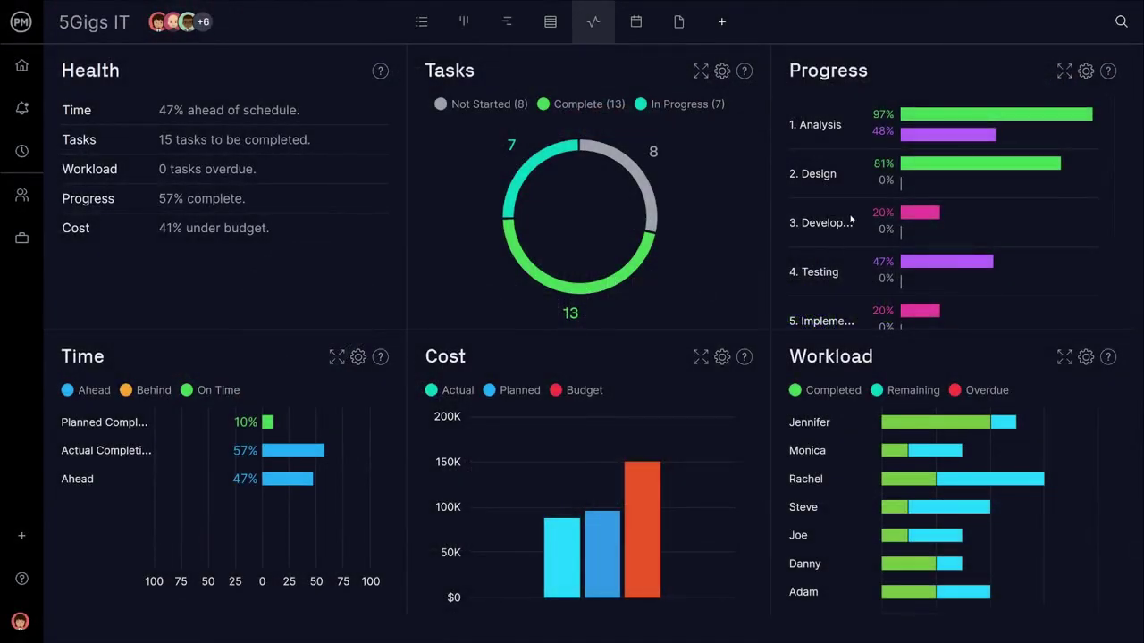
Review the phase progress on the project dashboard and enlarge the Cost chart to inspect the budget and planned amounts
{"action": "scroll", "coordinate": [849, 218], "scroll_direction": "down", "scroll_amount": 3}
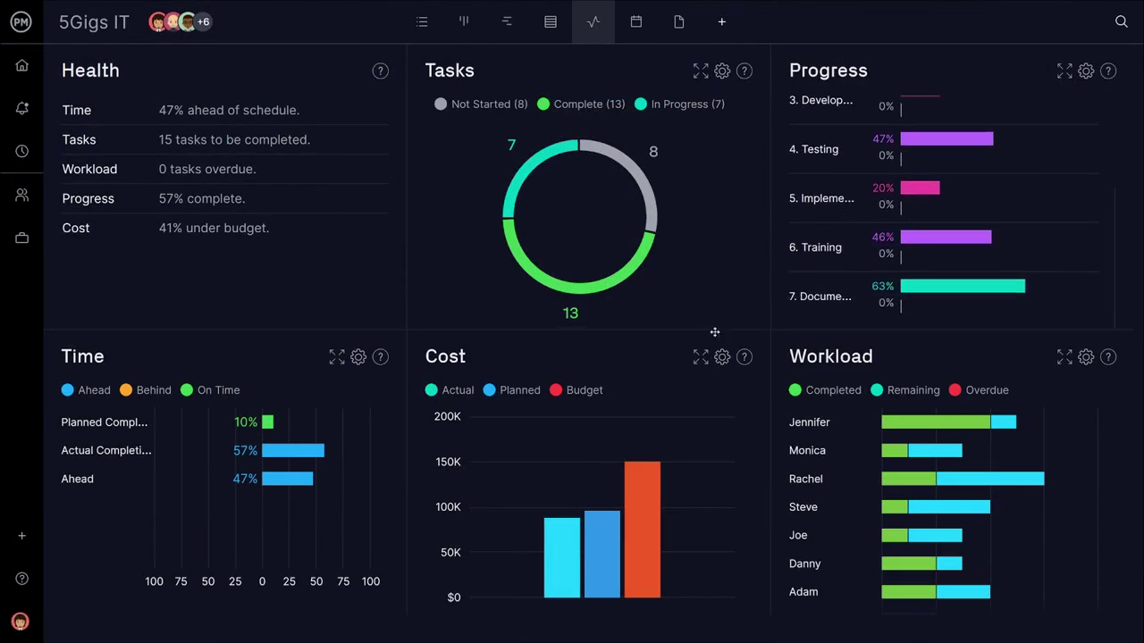
{"action": "left_click", "coordinate": [703, 358]}
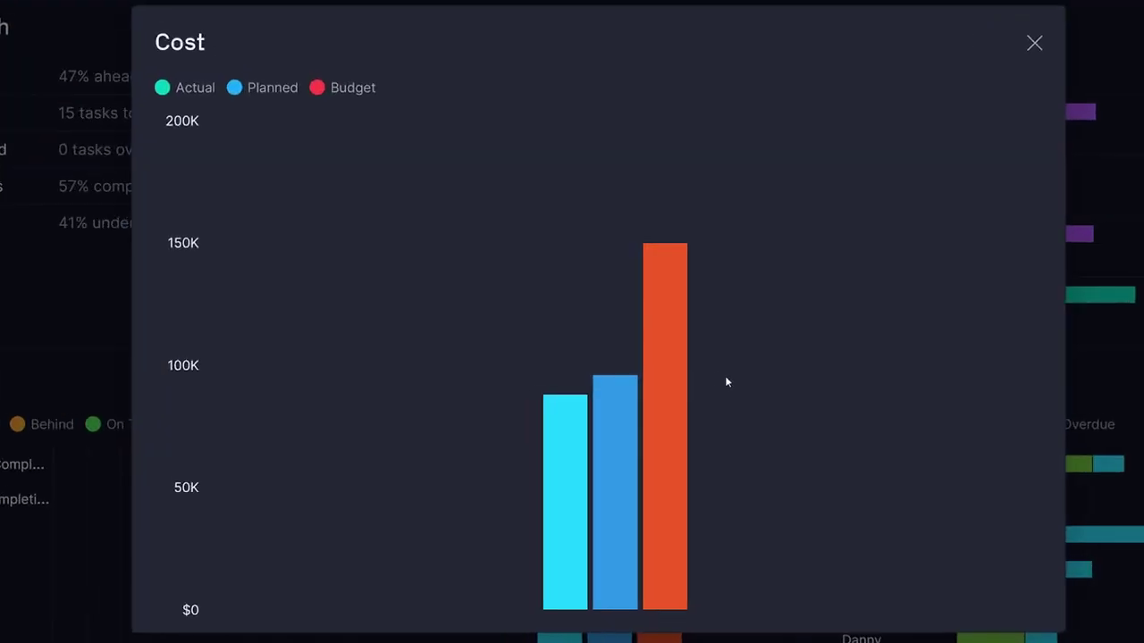
{"action": "mouse_move", "coordinate": [659, 352]}
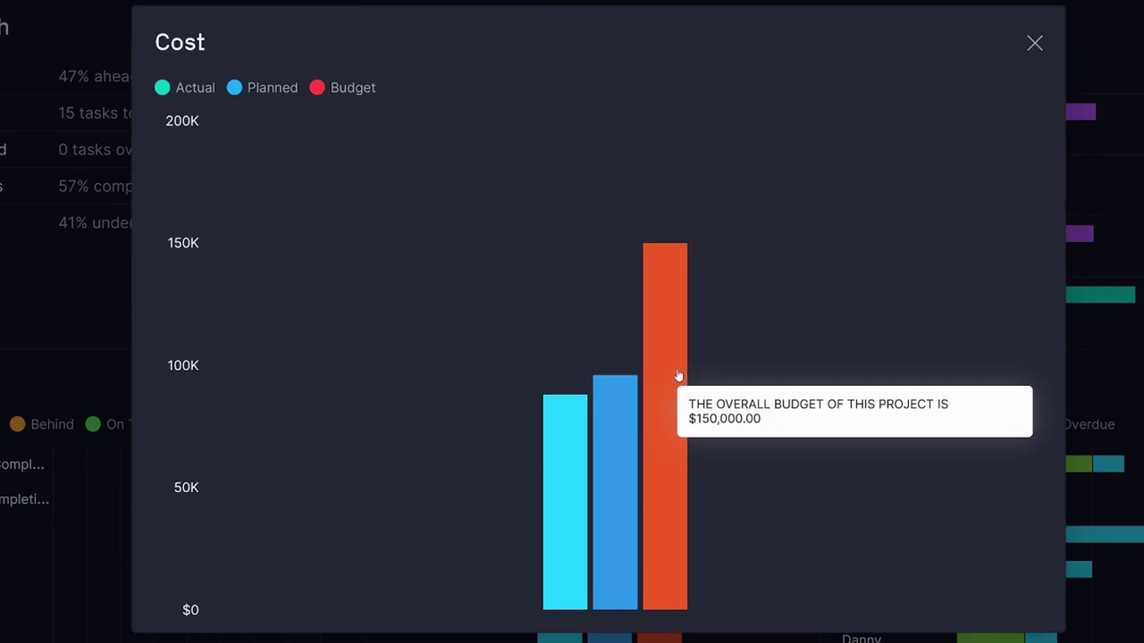
{"action": "mouse_move", "coordinate": [626, 396]}
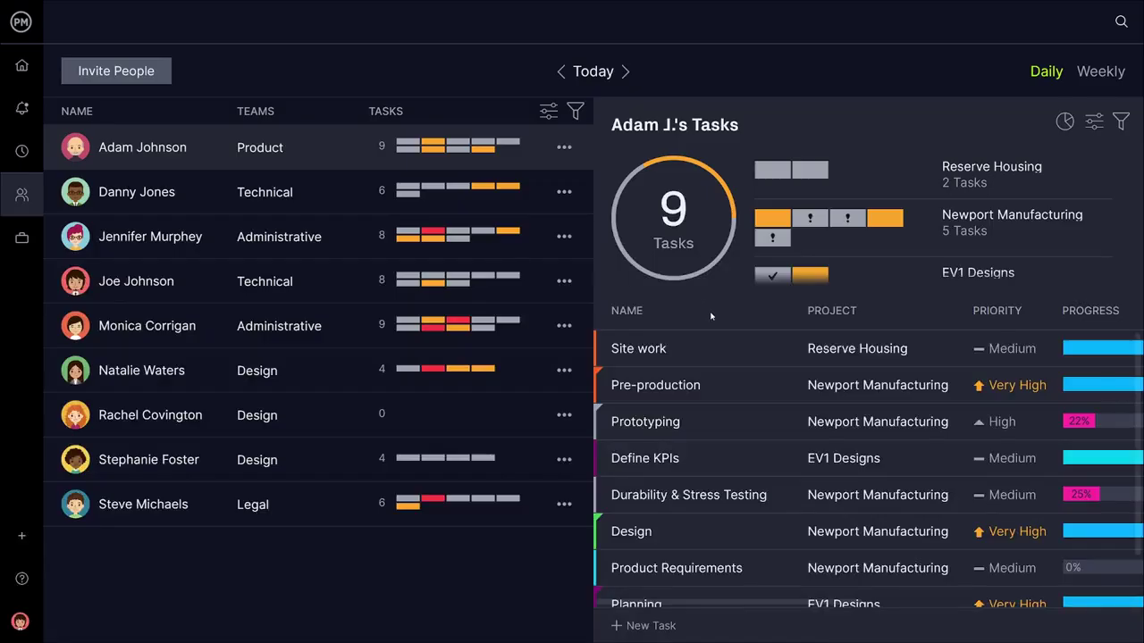
Reassign the Design task of Newport Manufacturing to the Design team member who has no tasks
{"action": "scroll", "coordinate": [713, 393], "scroll_direction": "down", "scroll_amount": 1}
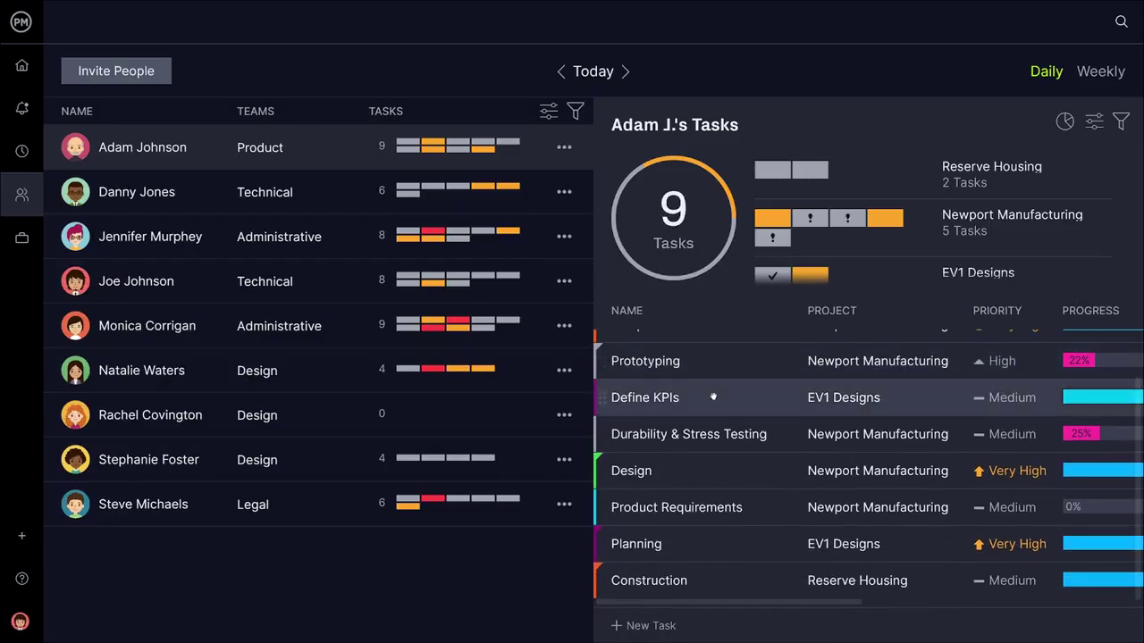
{"action": "left_click_drag", "start_coordinate": [689, 470], "coordinate": [445, 418]}
{"action": "left_click", "coordinate": [431, 329]}
{"action": "left_click", "coordinate": [690, 395]}
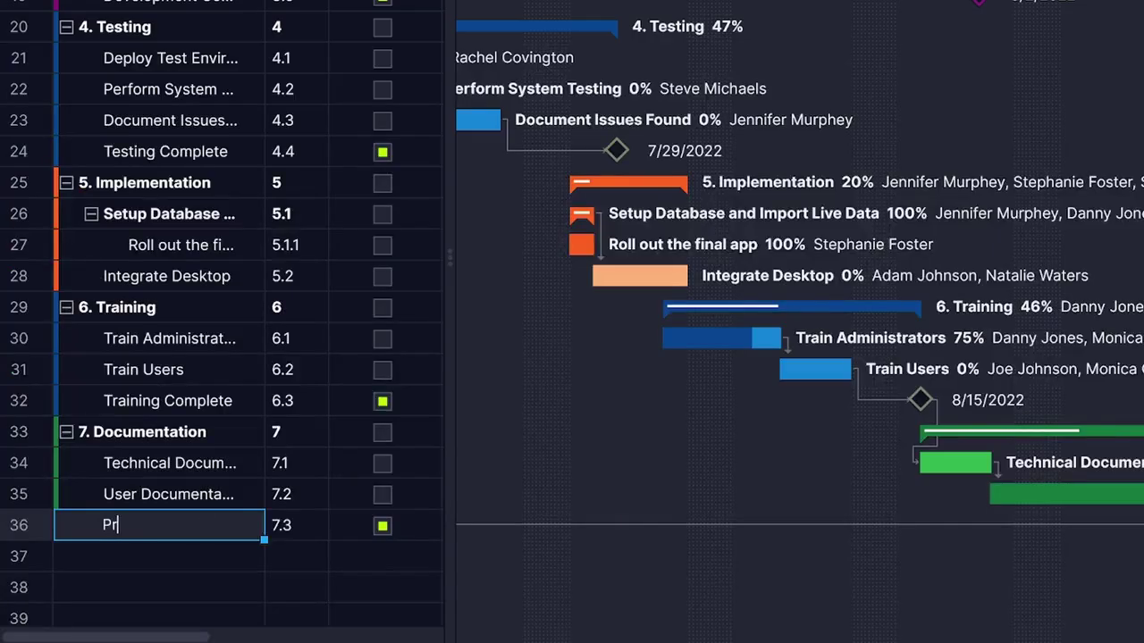
Name the milestone in row 36, the last item under 7. Documentation, "Project Complete"
{"action": "type", "text": "Project Complete"}
{"action": "key", "text": "Return"}
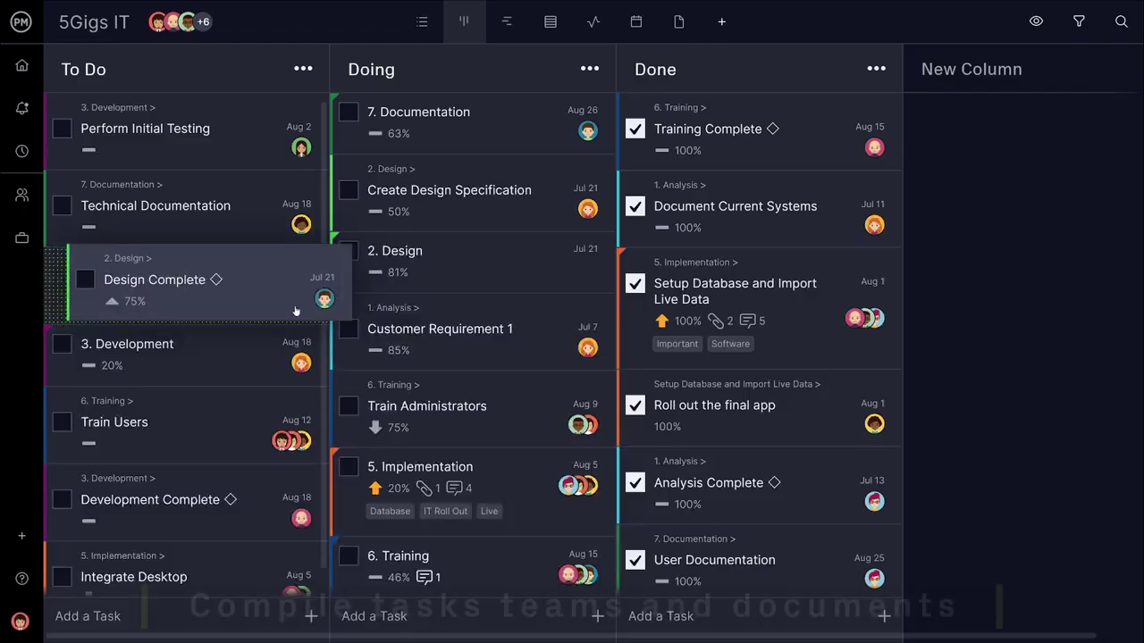
Move the Design Complete and 3. Development cards from To Do to the Doing column
{"action": "left_click_drag", "start_coordinate": [296, 312], "coordinate": [441, 305]}
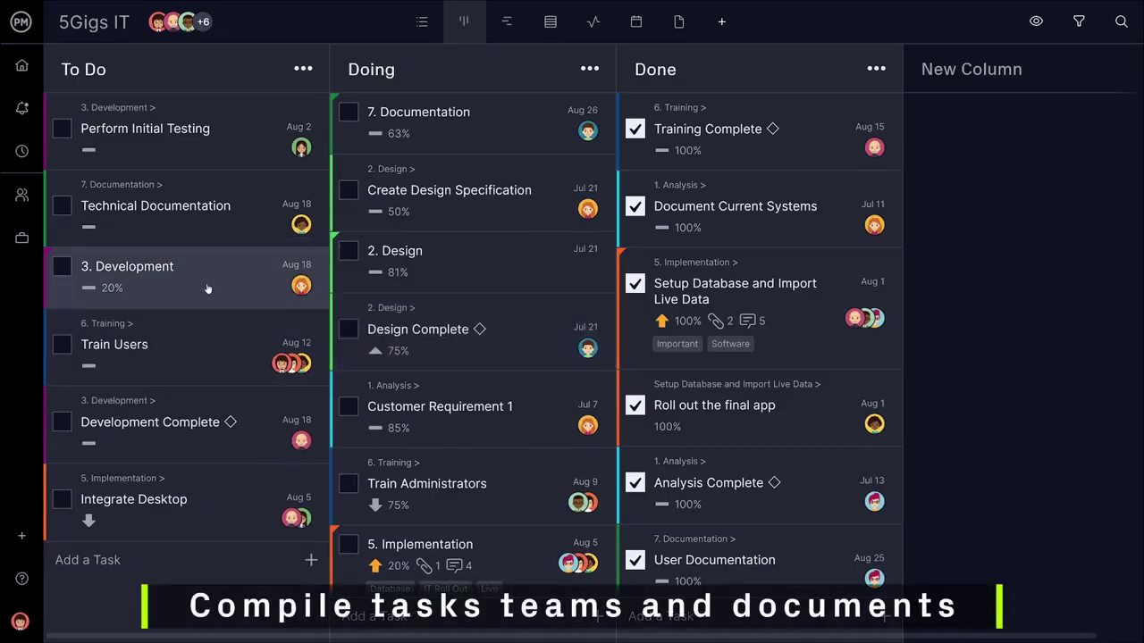
{"action": "left_click_drag", "start_coordinate": [211, 289], "coordinate": [421, 294]}
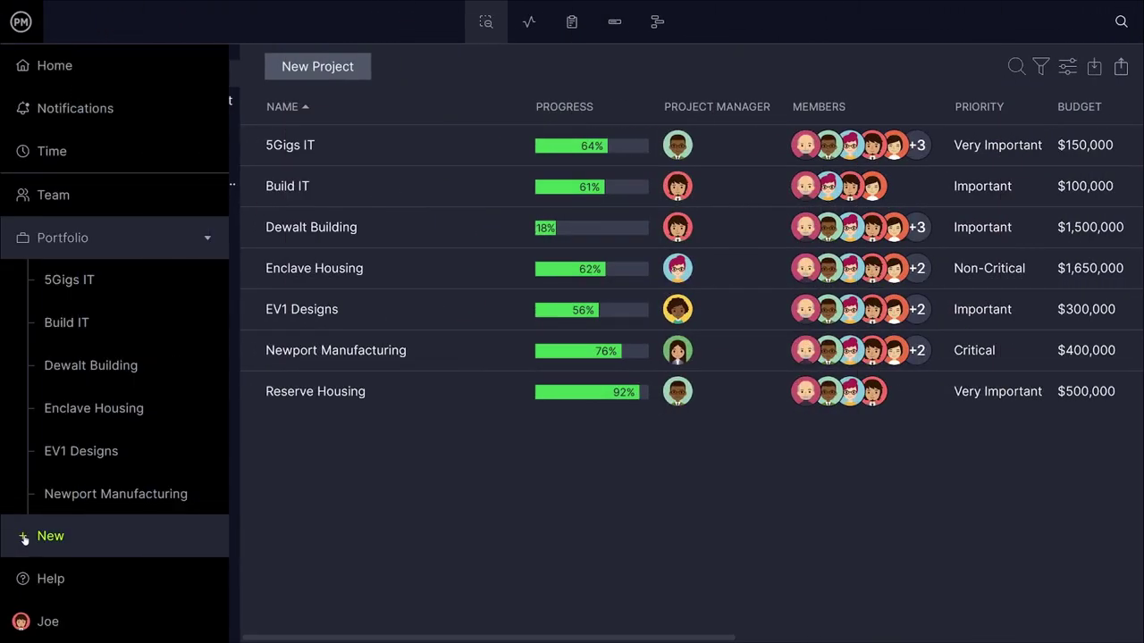
Start an invitation for a new member and enter the person's first name
{"action": "left_click", "coordinate": [23, 539]}
{"action": "left_click", "coordinate": [285, 570]}
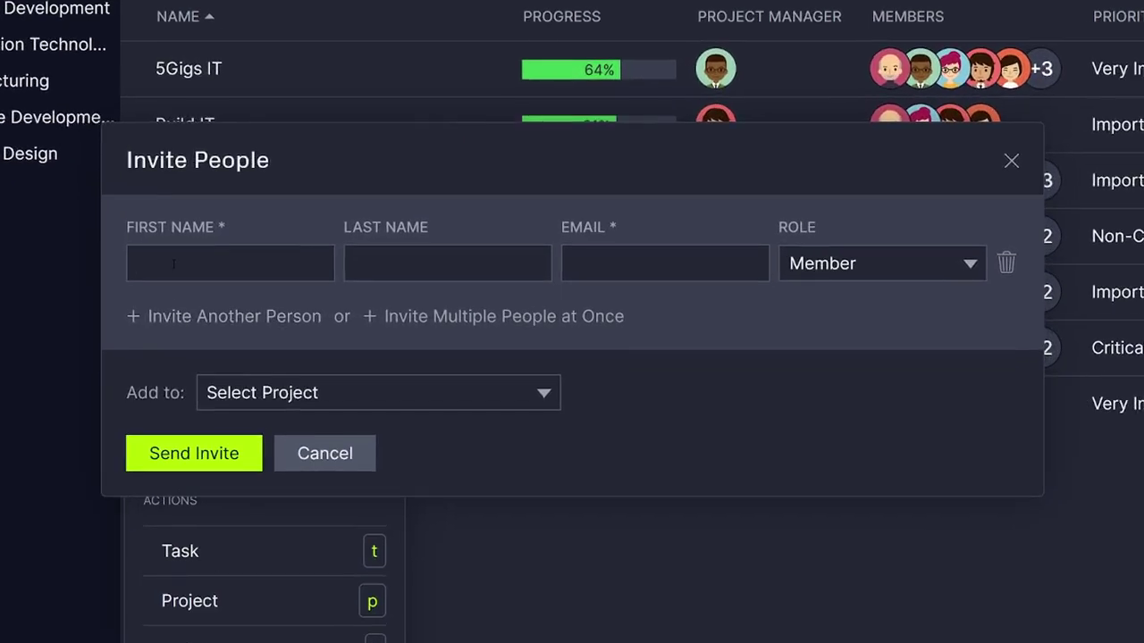
{"action": "type", "text": "Rachel"}
{"action": "left_click", "coordinate": [354, 263]}
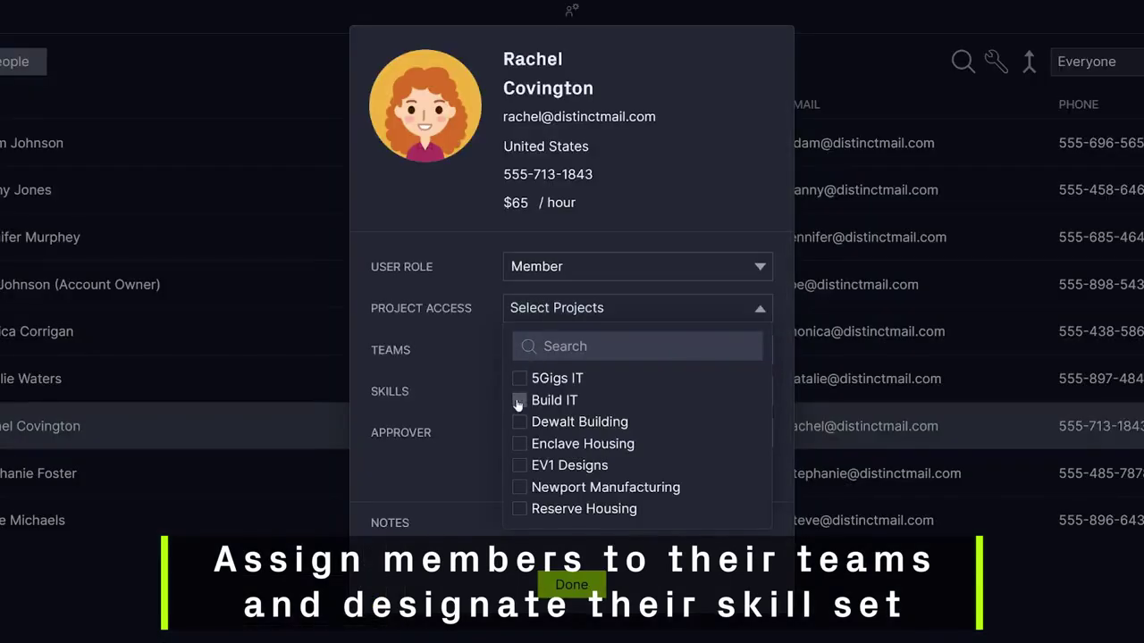
Give the member access to the Build IT, Dewalt Building and Enclave Housing projects
{"action": "left_click", "coordinate": [519, 400]}
{"action": "left_click", "coordinate": [519, 422]}
{"action": "left_click", "coordinate": [519, 444]}
{"action": "left_click", "coordinate": [483, 407]}
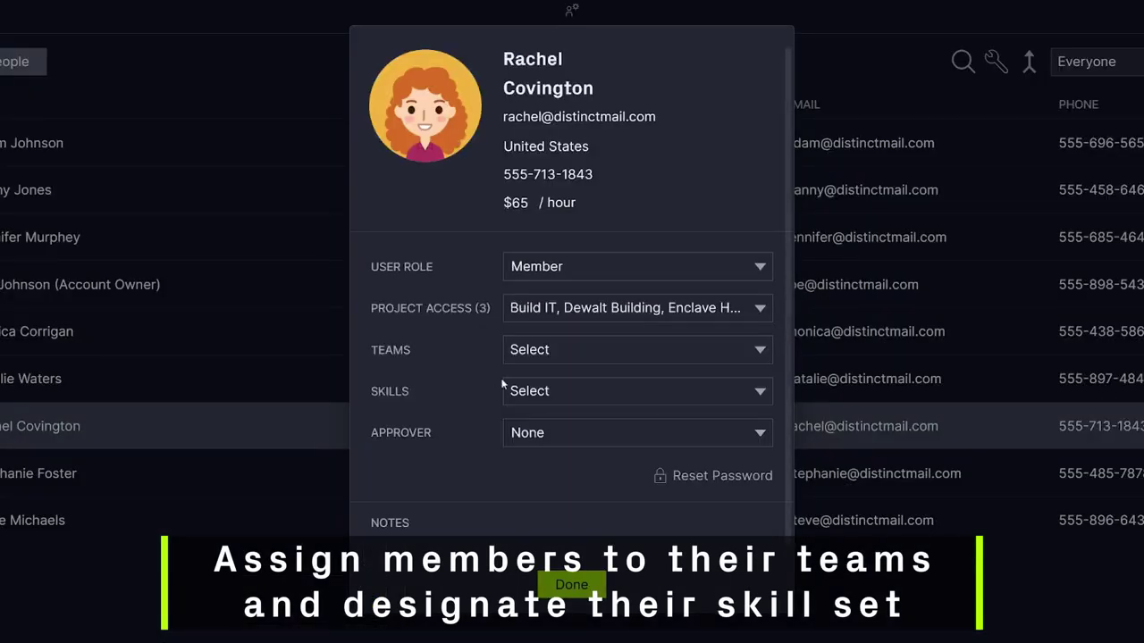
Assign the member to the Design team and give them the Graphic Design skill
{"action": "left_click", "coordinate": [527, 358]}
{"action": "left_click", "coordinate": [523, 410]}
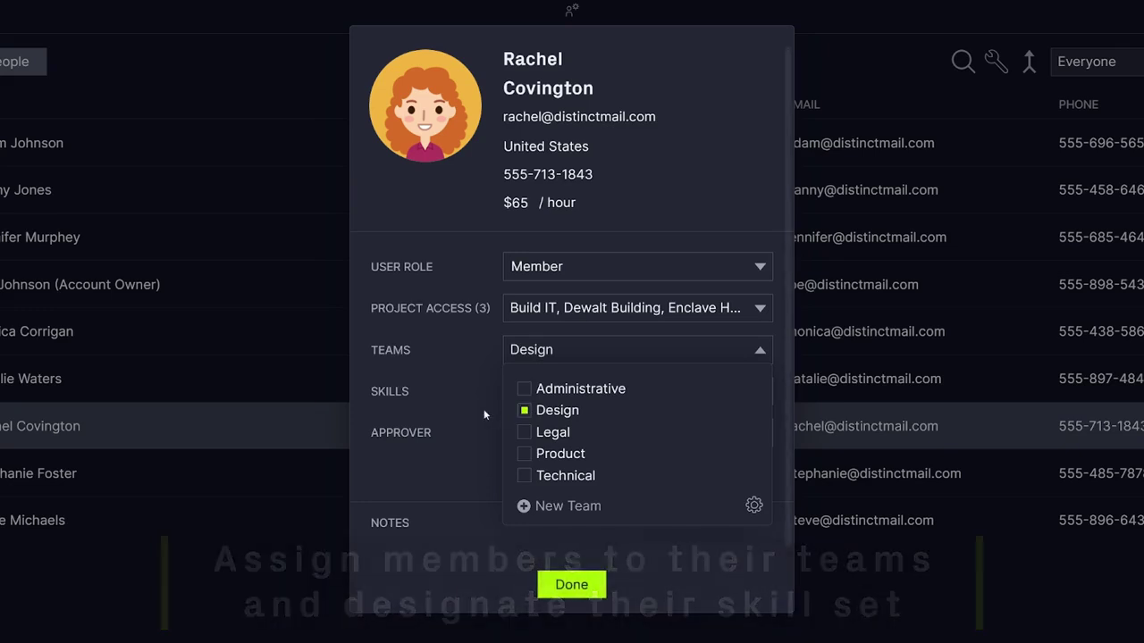
{"action": "left_click", "coordinate": [484, 408]}
{"action": "left_click", "coordinate": [533, 397]}
{"action": "left_click", "coordinate": [523, 474]}
{"action": "left_click", "coordinate": [481, 465]}
Choose the second listed colleague as the member's approver and finish editing the profile
{"action": "left_click", "coordinate": [537, 438]}
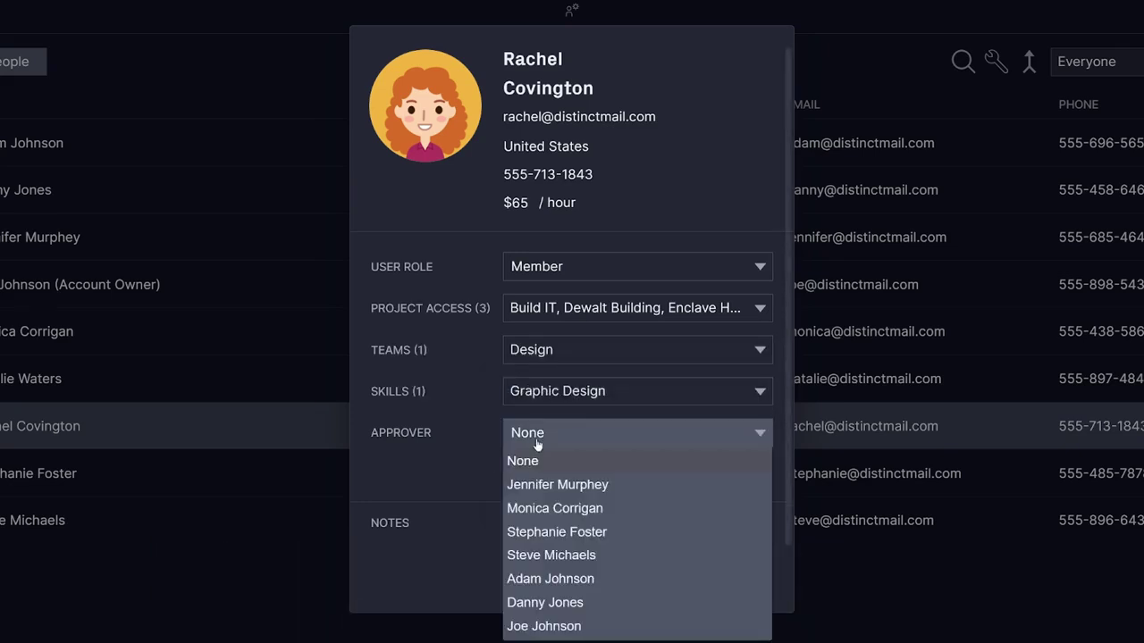
{"action": "left_click", "coordinate": [547, 509]}
{"action": "left_click", "coordinate": [569, 583]}
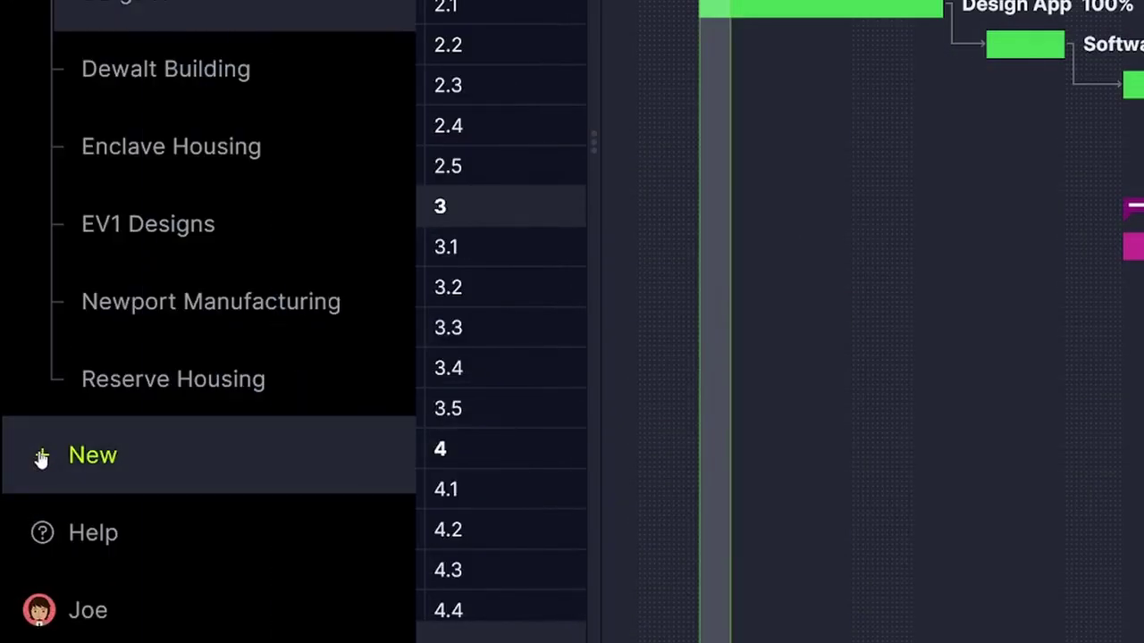
Import the file Tasks-Build IT.mpp into a new project named Build IT
{"action": "left_click", "coordinate": [41, 457]}
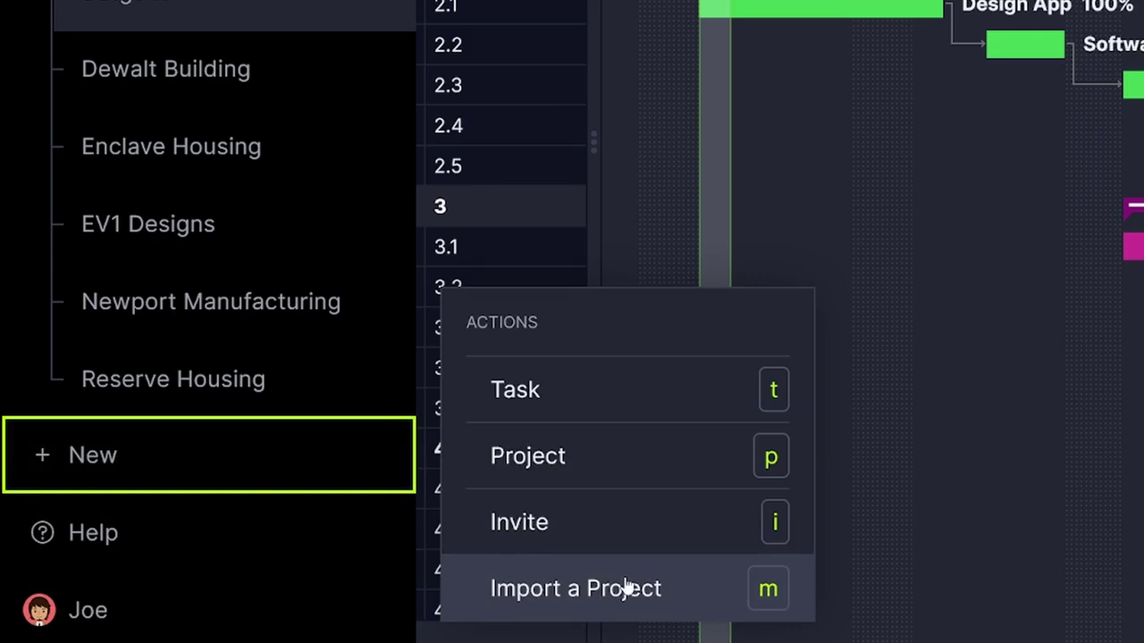
{"action": "left_click", "coordinate": [625, 588]}
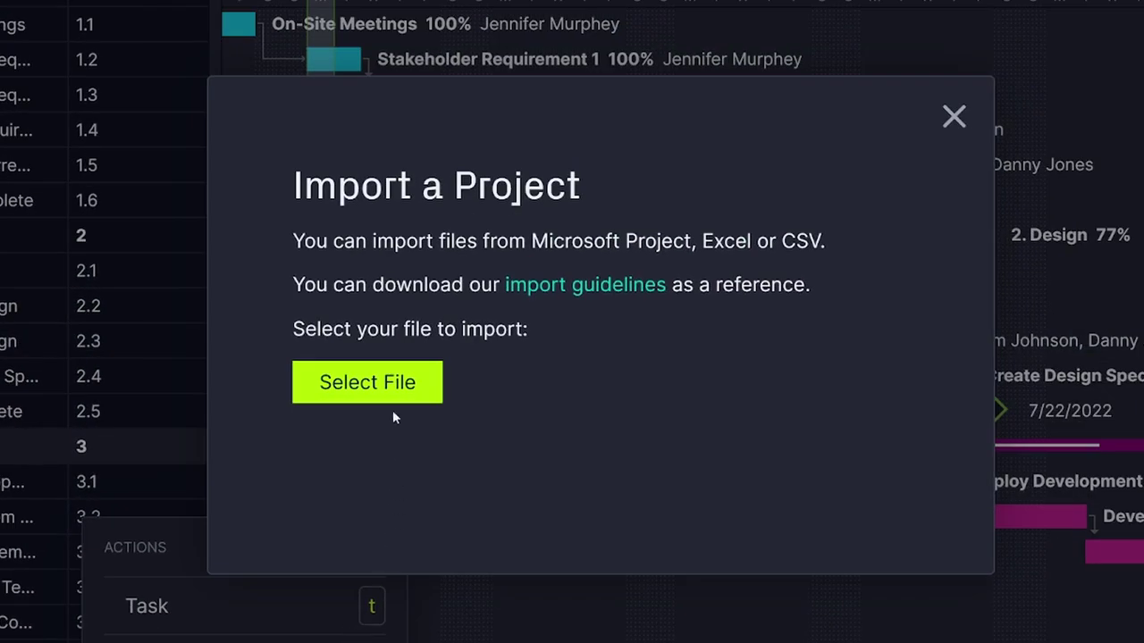
{"action": "left_click", "coordinate": [393, 402]}
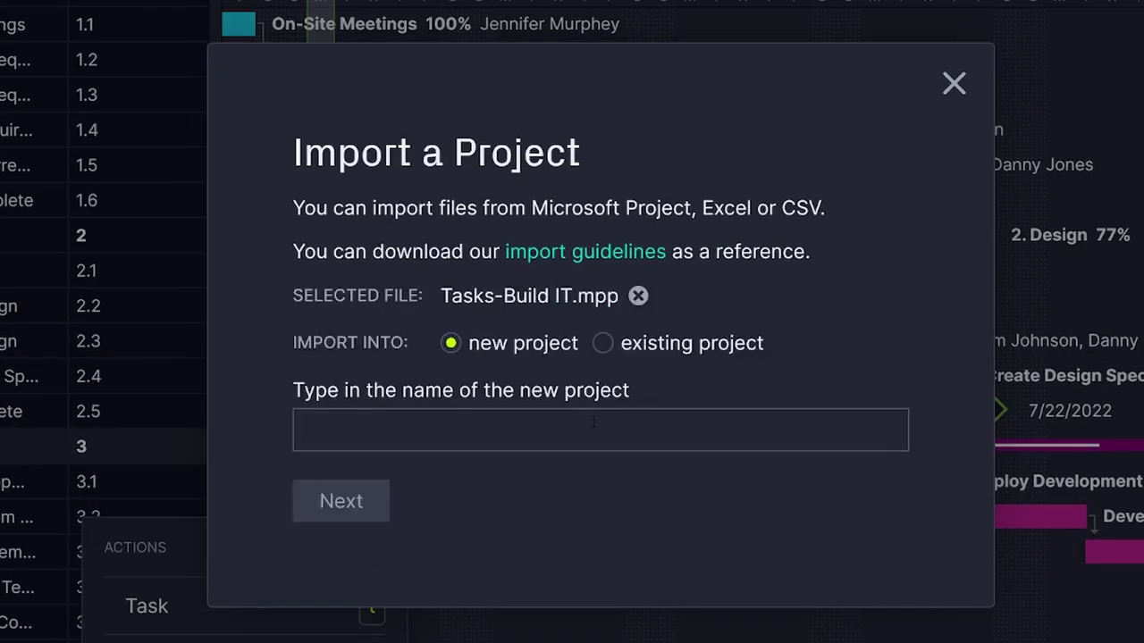
{"action": "type", "text": "Bui"}
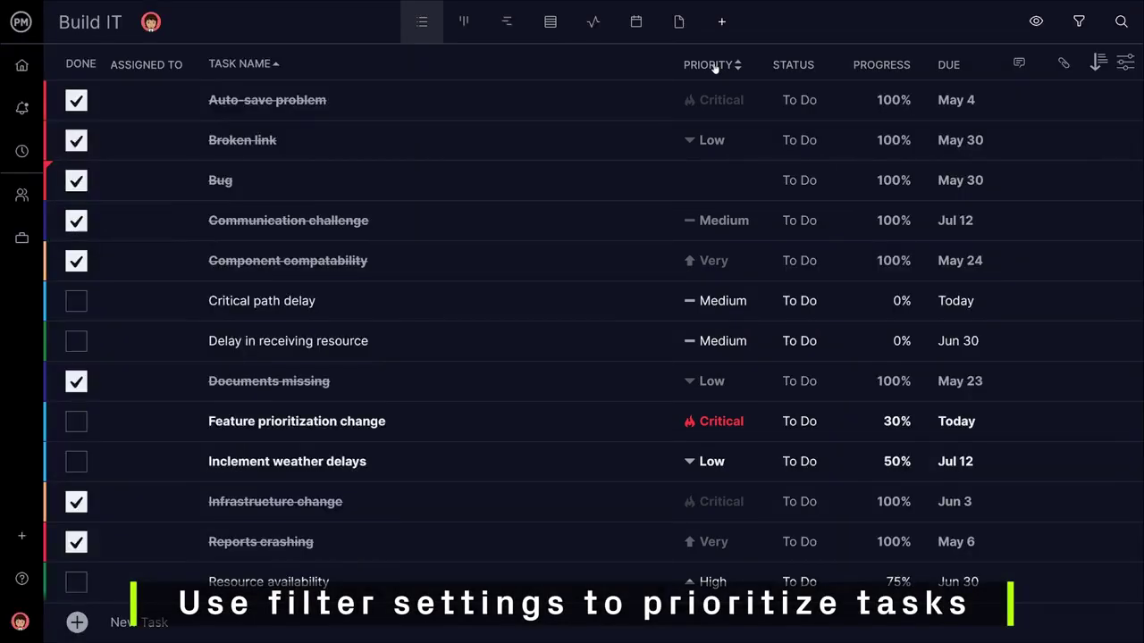
Sort the Build IT task list by priority in descending order, with critical tasks first
{"action": "left_click", "coordinate": [714, 65]}
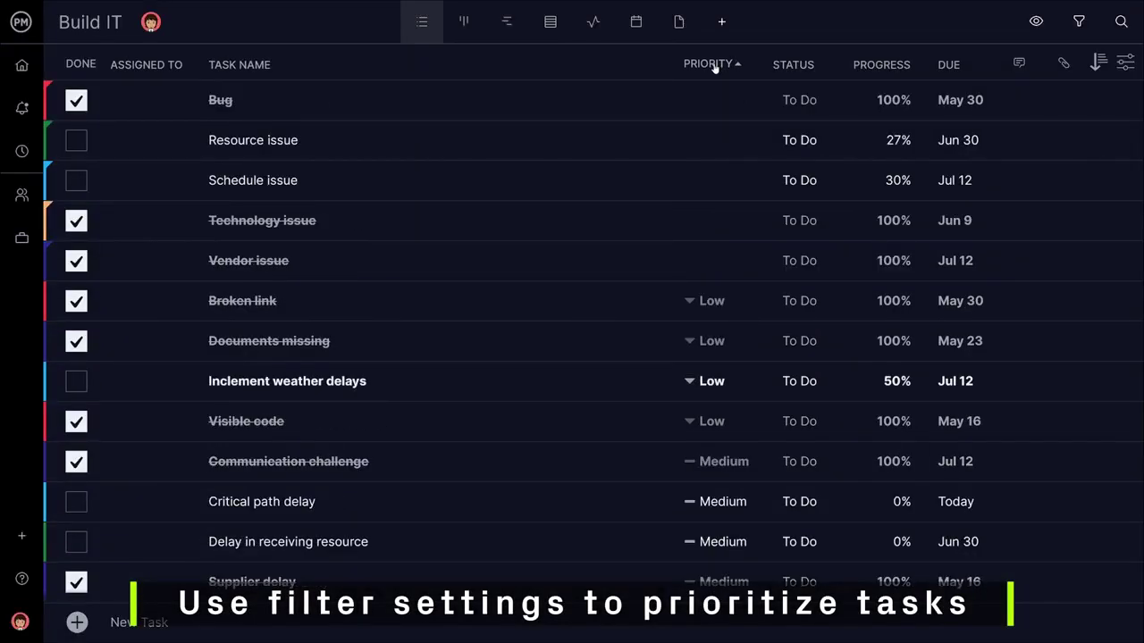
{"action": "left_click", "coordinate": [715, 65]}
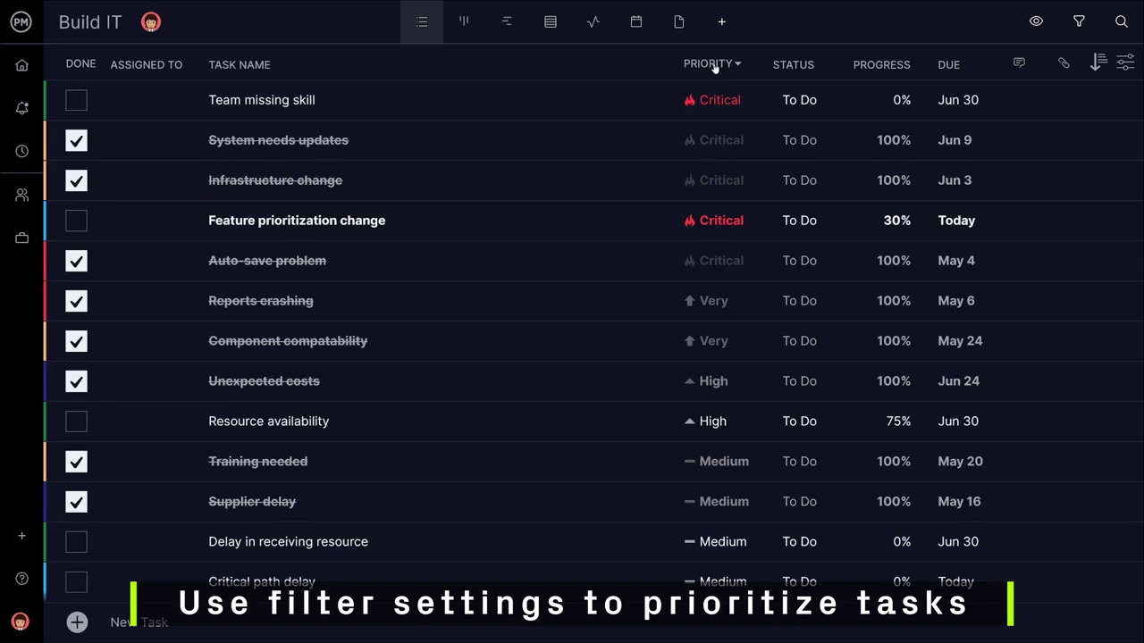
Post the comment "Here is the live data" with an attached file on the Setup Database and Import Live Data task
{"action": "type", "text": "ere is the live data"}
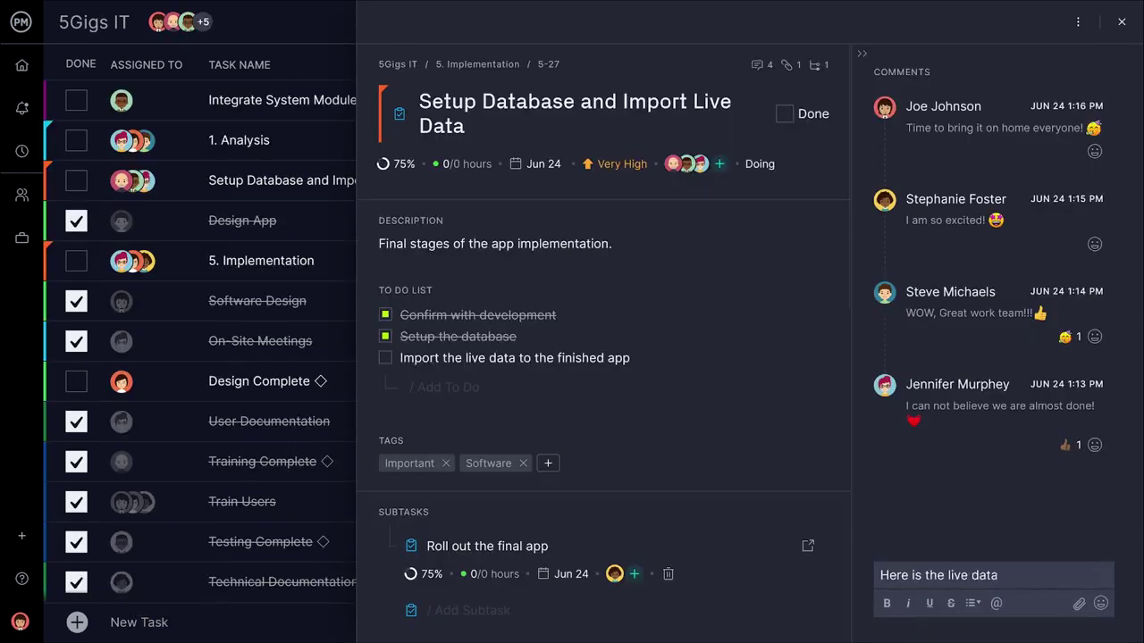
{"action": "left_click", "coordinate": [1079, 604]}
{"action": "left_click", "coordinate": [409, 208]}
{"action": "left_click", "coordinate": [761, 435]}
{"action": "key", "text": "Return"}
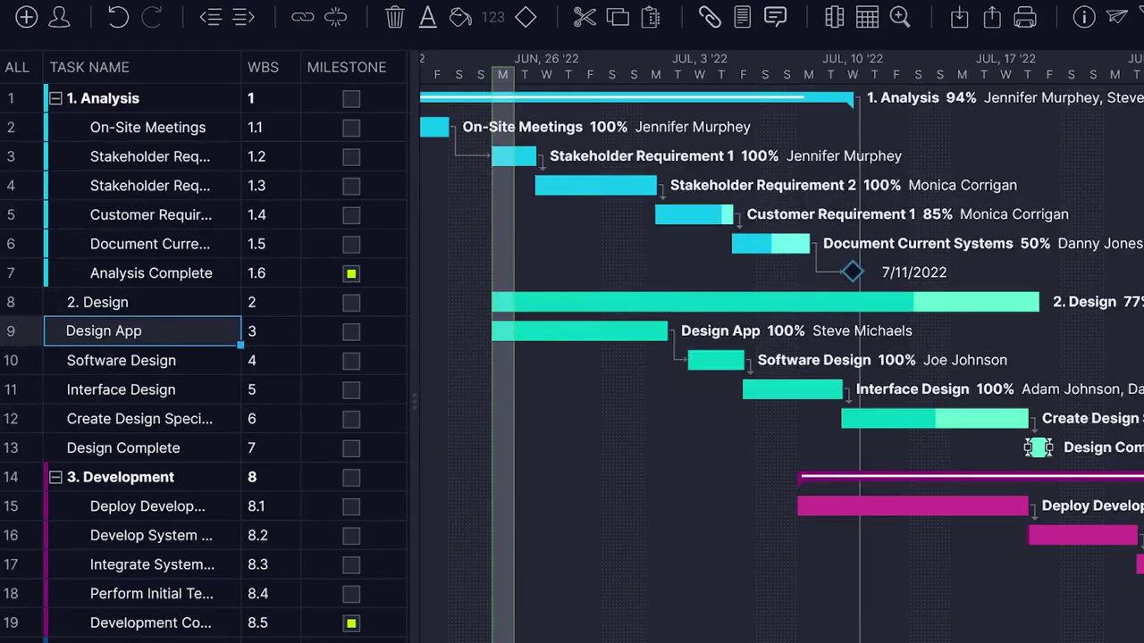
Indent the tasks from Design App to Design Complete under 2. Design and mark Design Complete as a milestone
{"action": "left_click", "coordinate": [123, 448], "text": "shift"}
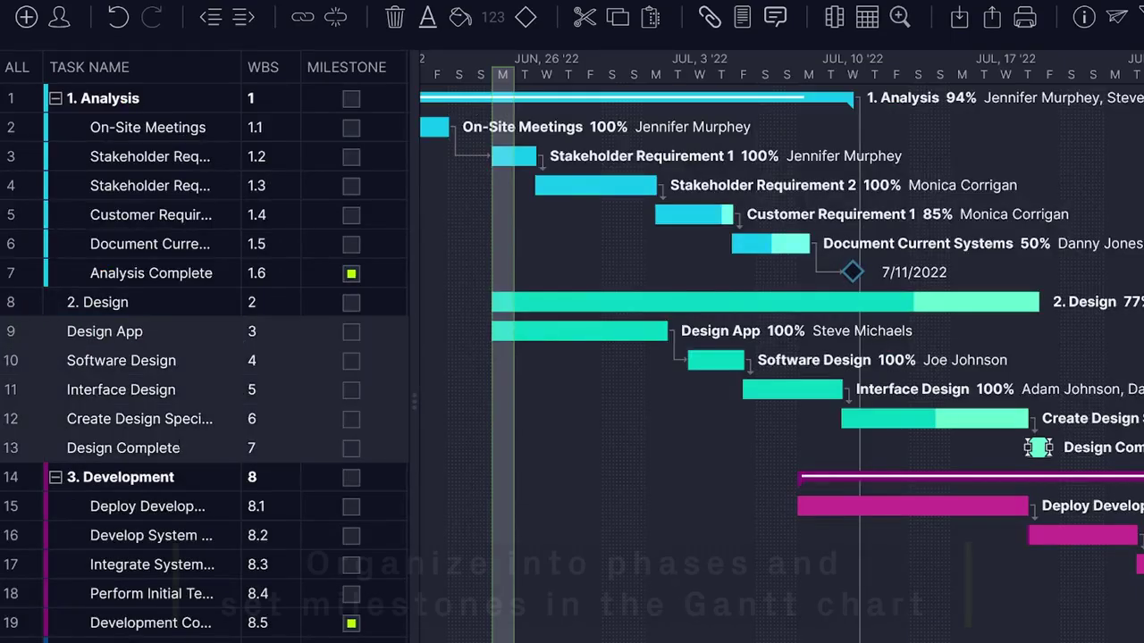
{"action": "left_click", "coordinate": [243, 17]}
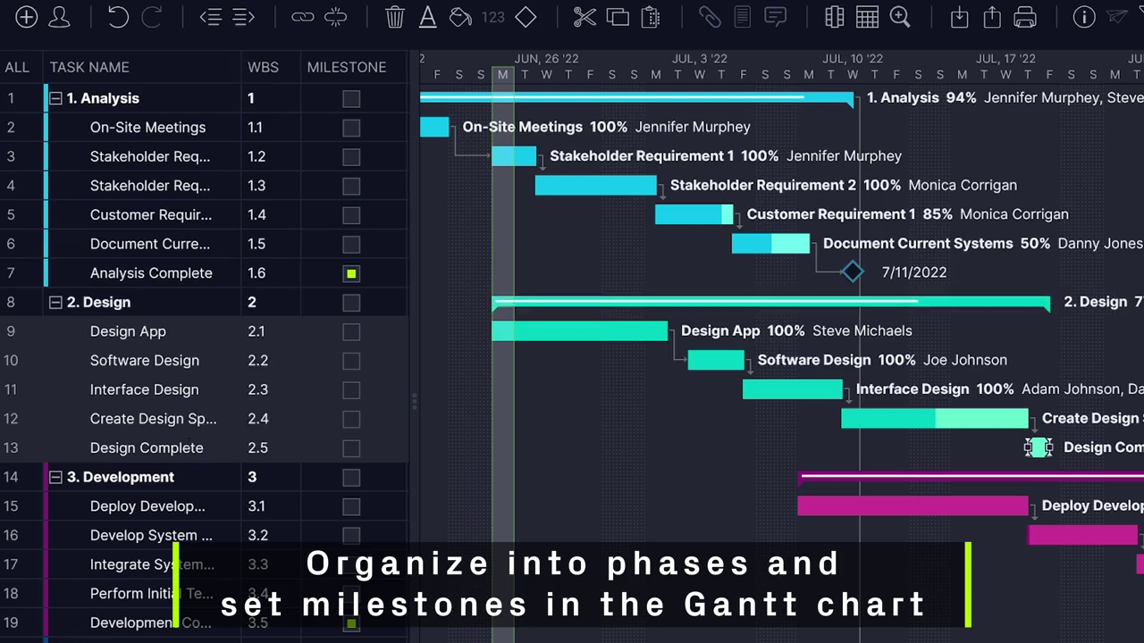
{"action": "left_click", "coordinate": [143, 447]}
{"action": "left_click", "coordinate": [350, 450]}
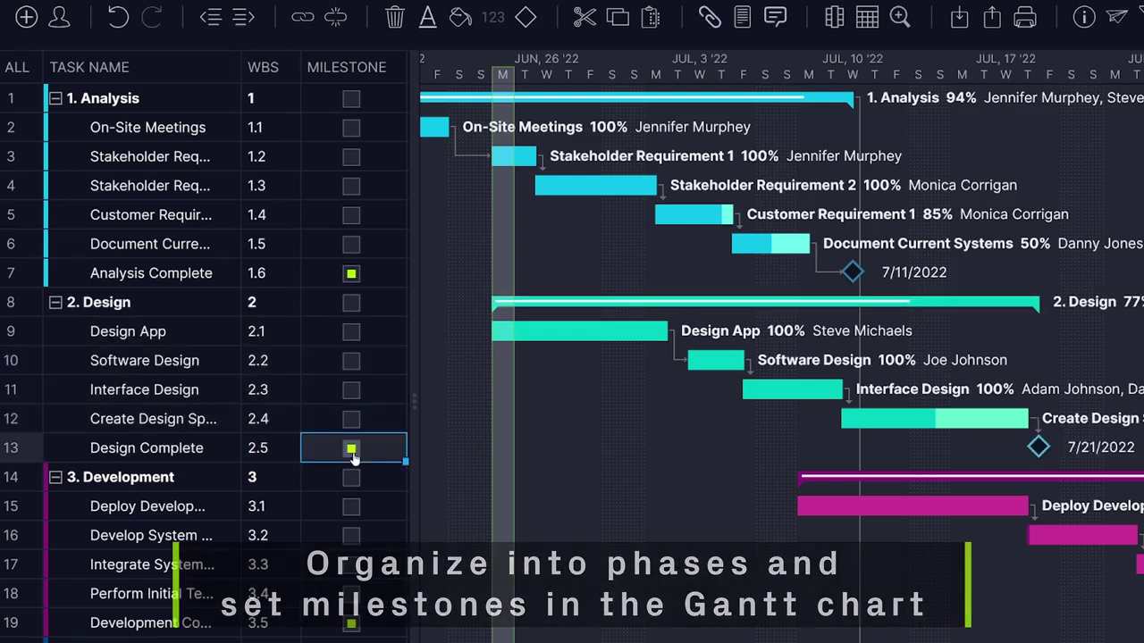
Set the Gantt color of the 2. Design phase to bright green
{"action": "double_click", "coordinate": [154, 305]}
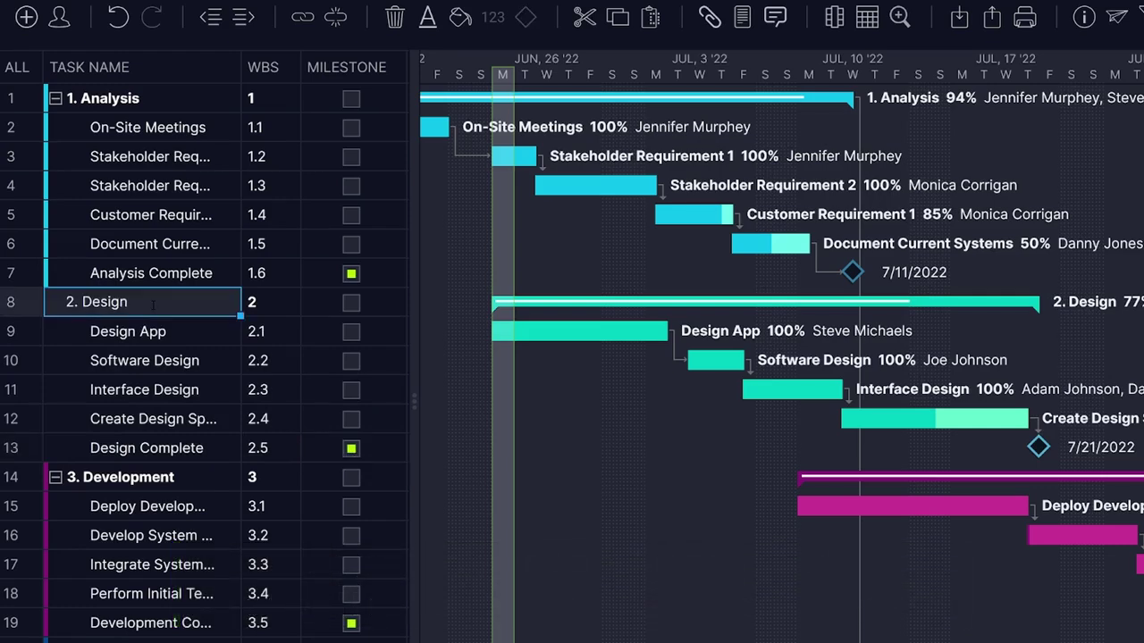
{"action": "left_click", "coordinate": [462, 23]}
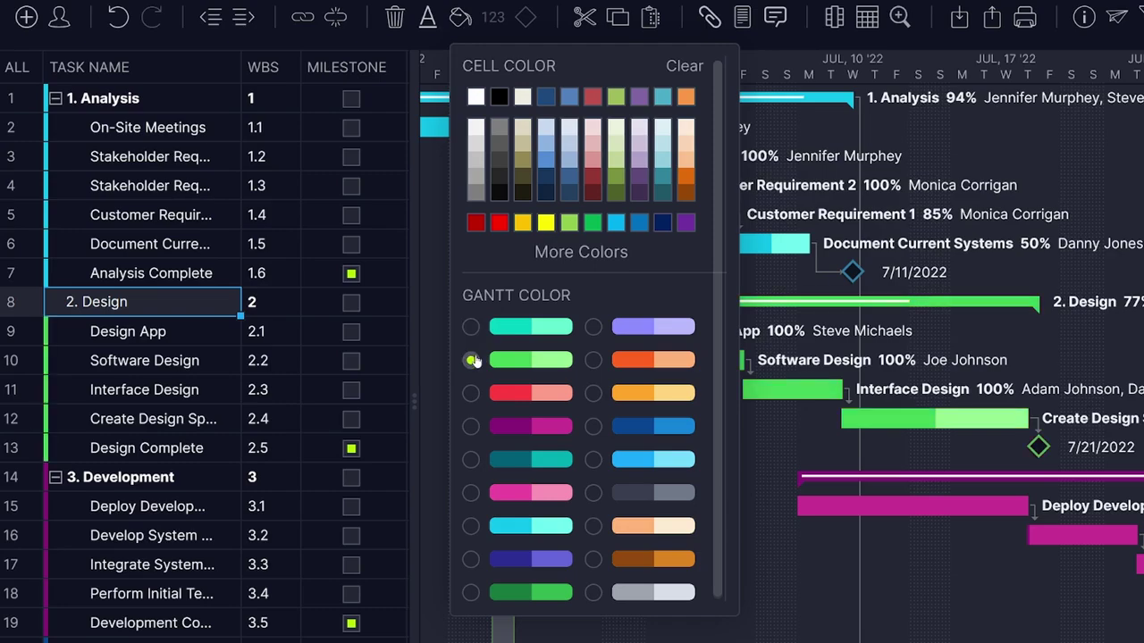
{"action": "left_click", "coordinate": [471, 359]}
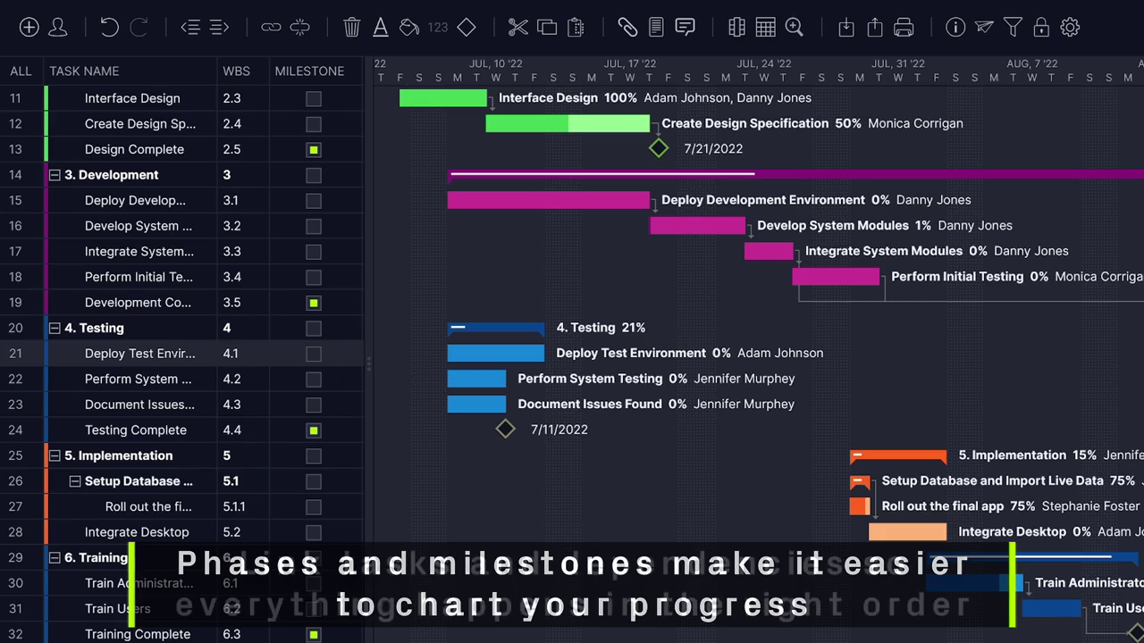
Link the 4. Testing subtasks from Deploy Test Environment to Testing Complete in sequence and lengthen the Perform System Testing bar
{"action": "left_click", "coordinate": [148, 353]}
{"action": "left_click", "coordinate": [135, 430], "text": "shift"}
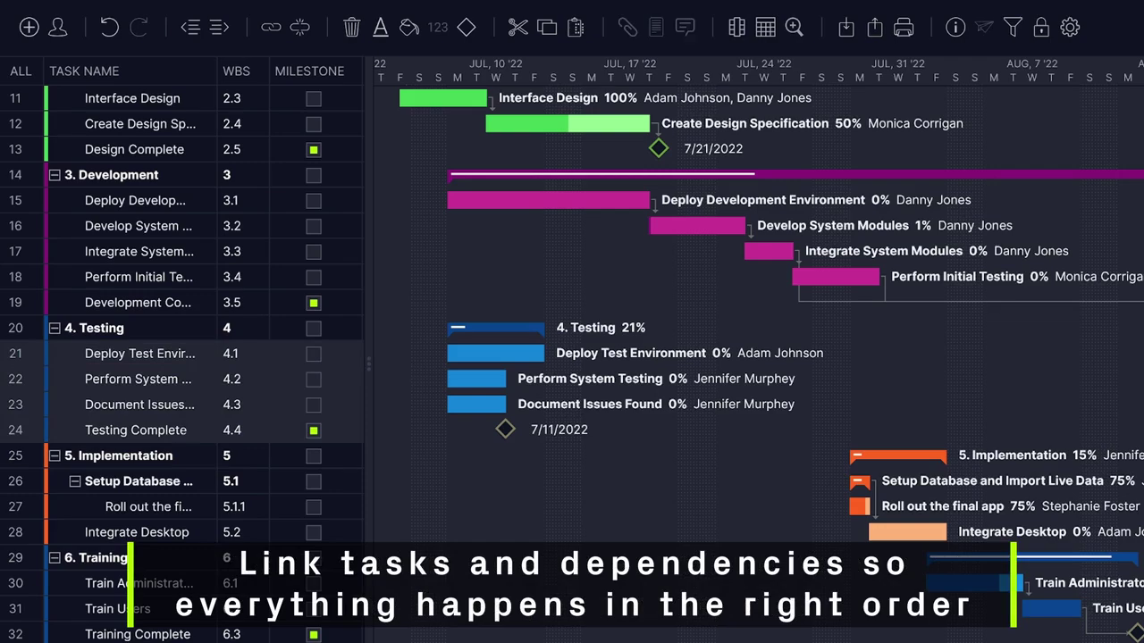
{"action": "left_click", "coordinate": [271, 29]}
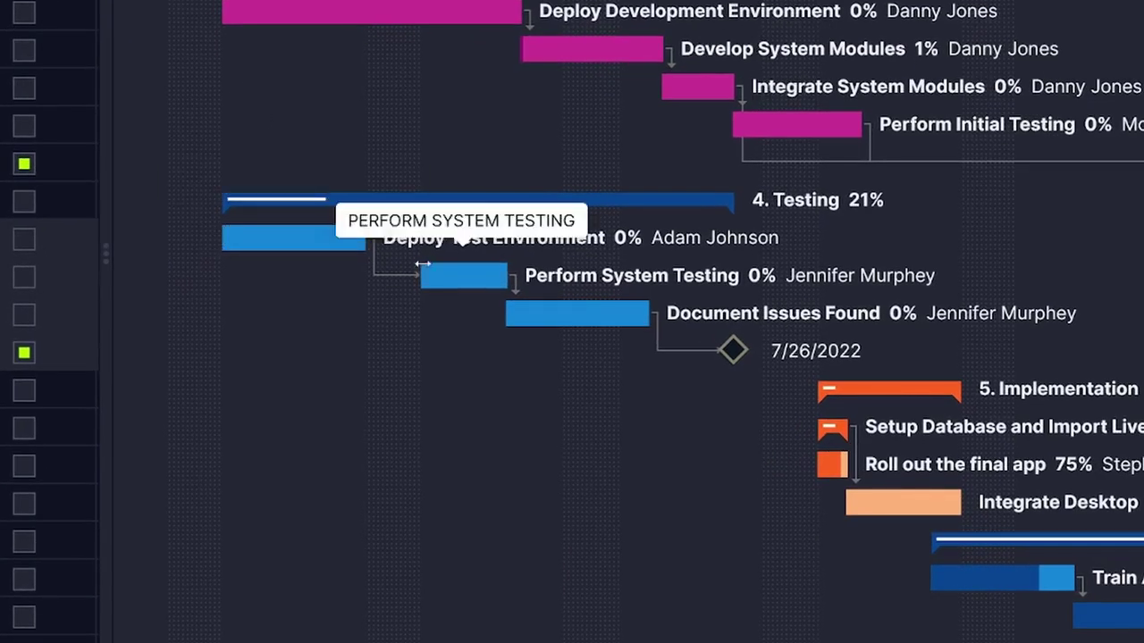
{"action": "left_click_drag", "start_coordinate": [507, 276], "coordinate": [605, 277]}
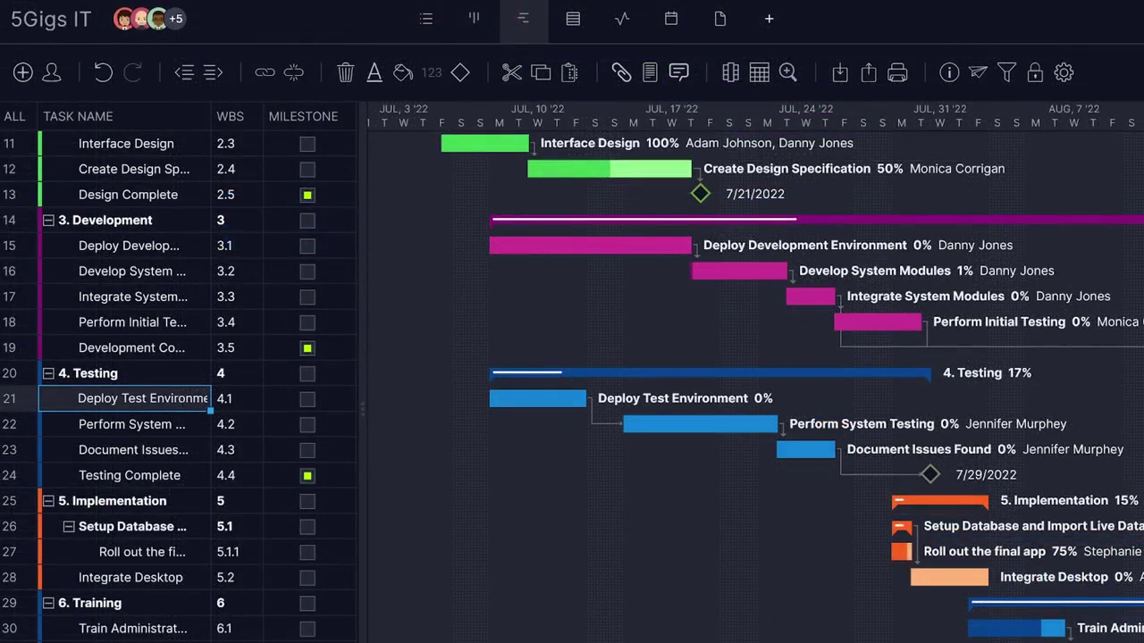
Sort the people by availability and assign a fully available team member 4 hours on the Deploy Test Environment task
{"action": "right_click", "coordinate": [206, 399]}
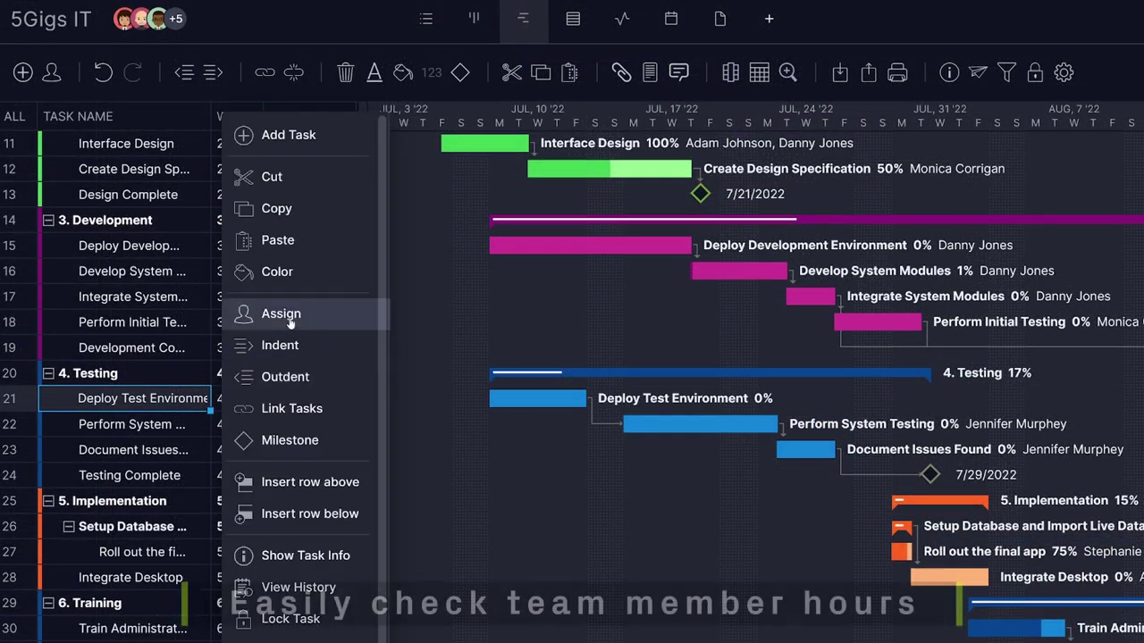
{"action": "left_click", "coordinate": [277, 319]}
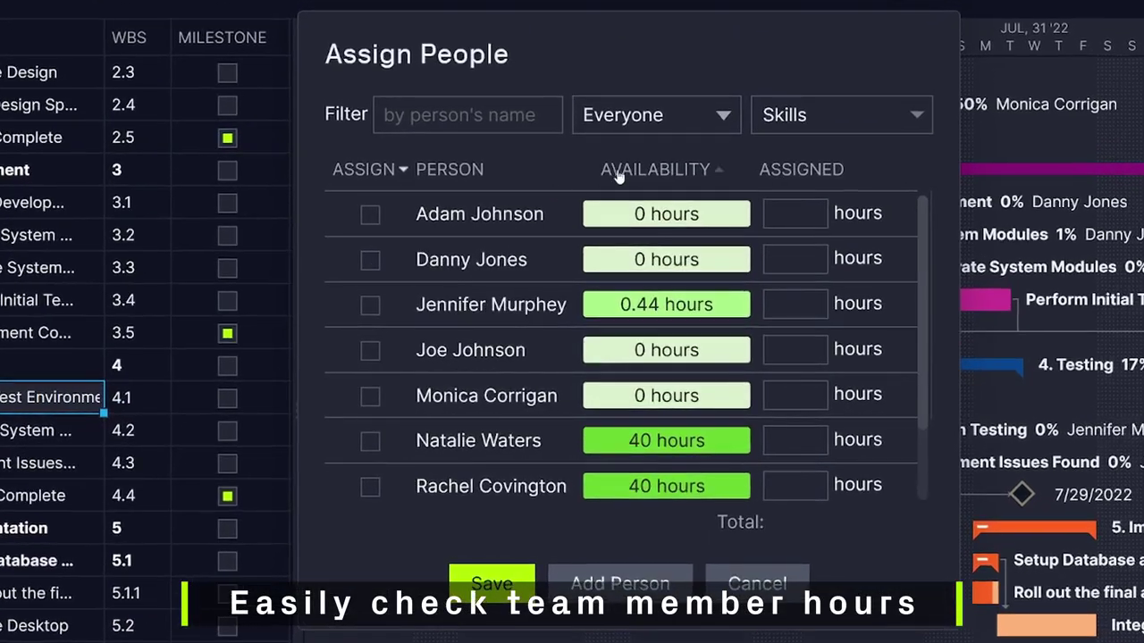
{"action": "left_click", "coordinate": [626, 220]}
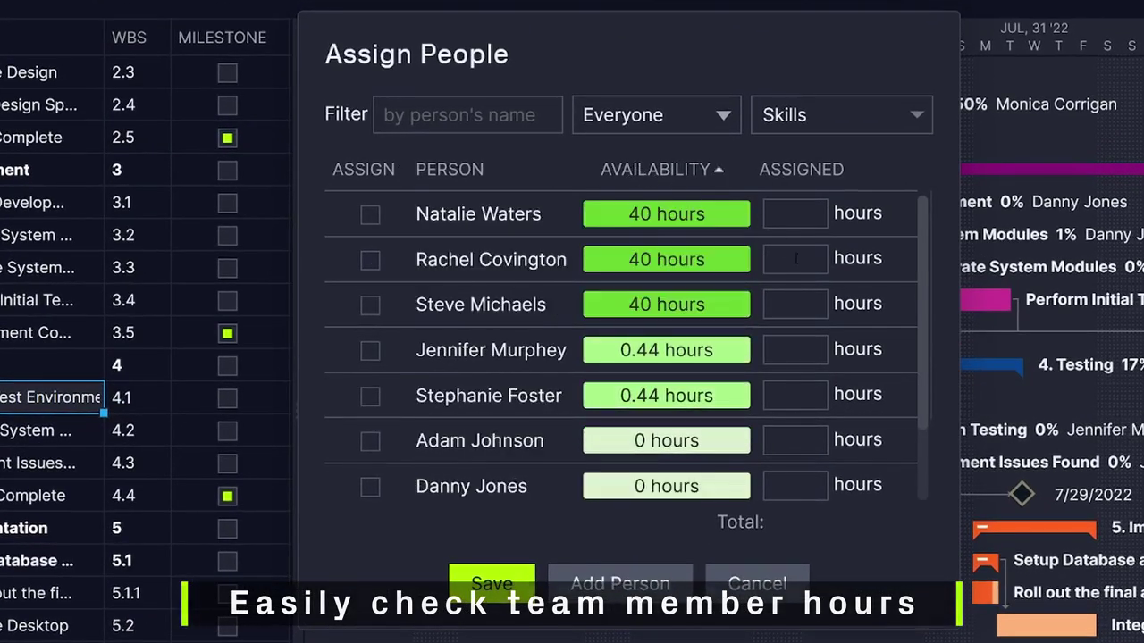
{"action": "type", "text": "4"}
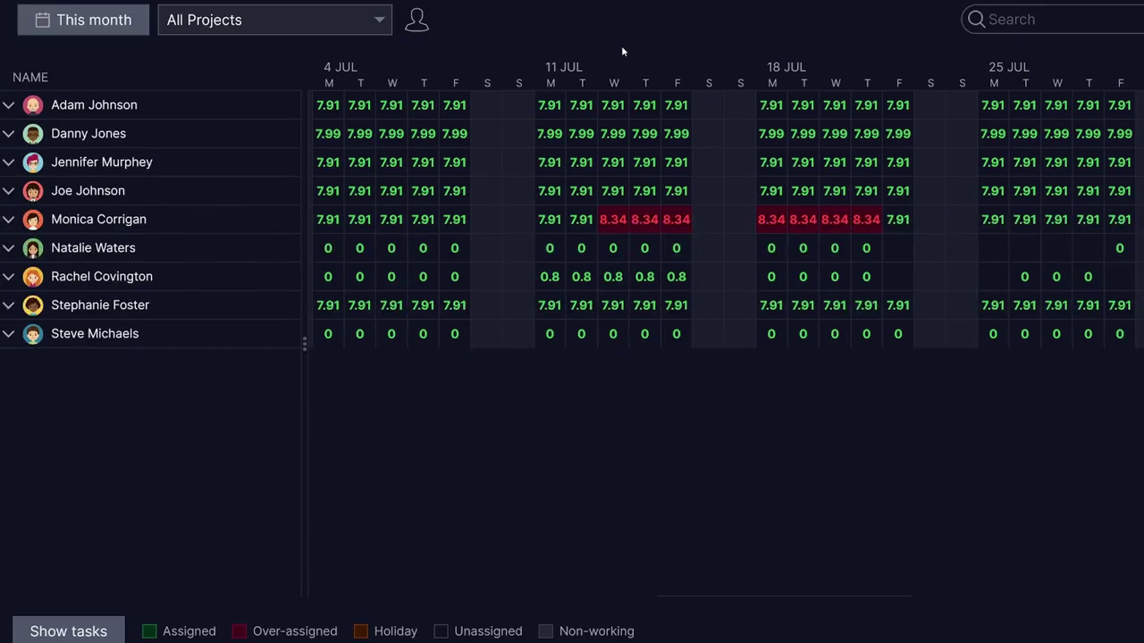
In the workload view, add another team member to Create Design Specification from the over-assigned person's reassignment dialog and save
{"action": "left_click", "coordinate": [613, 221]}
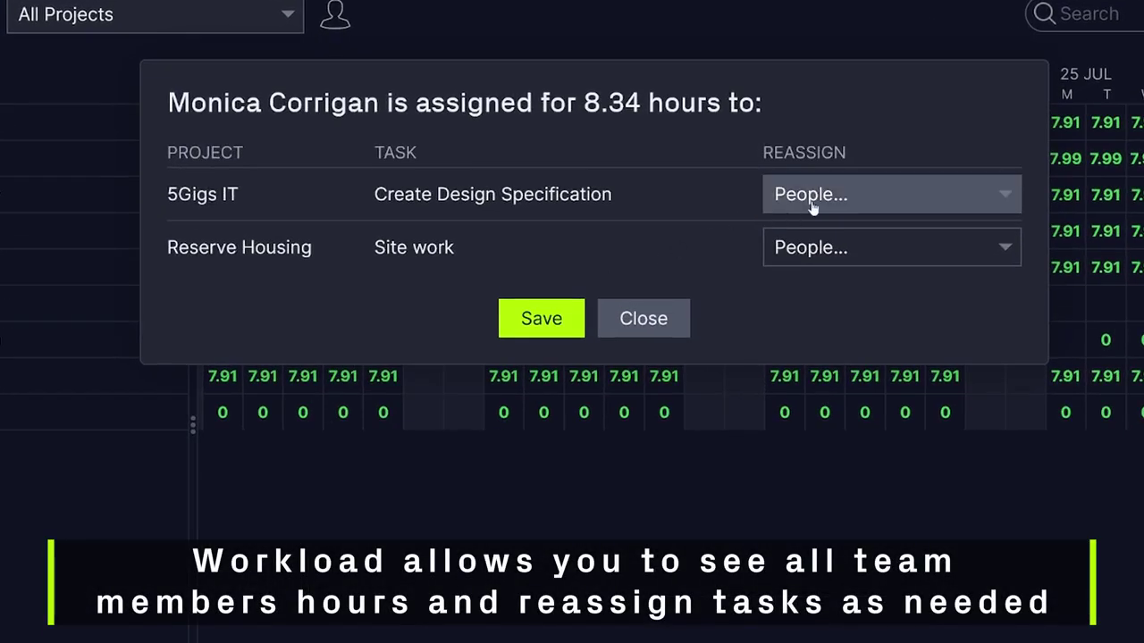
{"action": "left_click", "coordinate": [813, 209]}
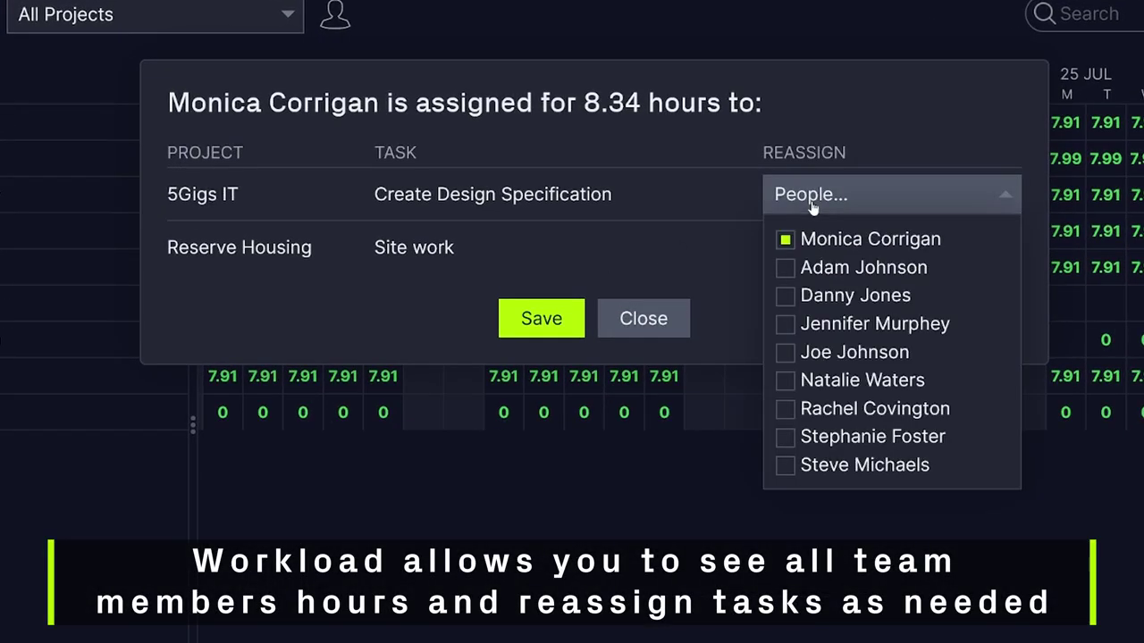
{"action": "left_click", "coordinate": [784, 409]}
{"action": "left_click", "coordinate": [555, 334]}
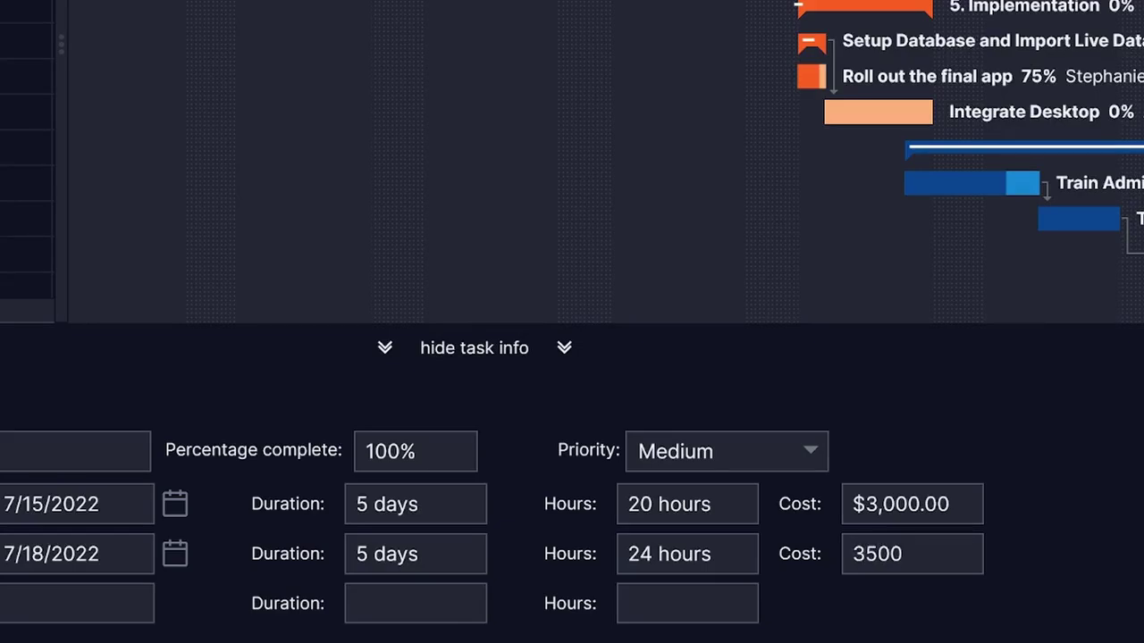
Set the actual cost of Deploy Test Environment to 3500 and check the project's planned and actual costs on the dashboard
{"action": "key", "text": "Return"}
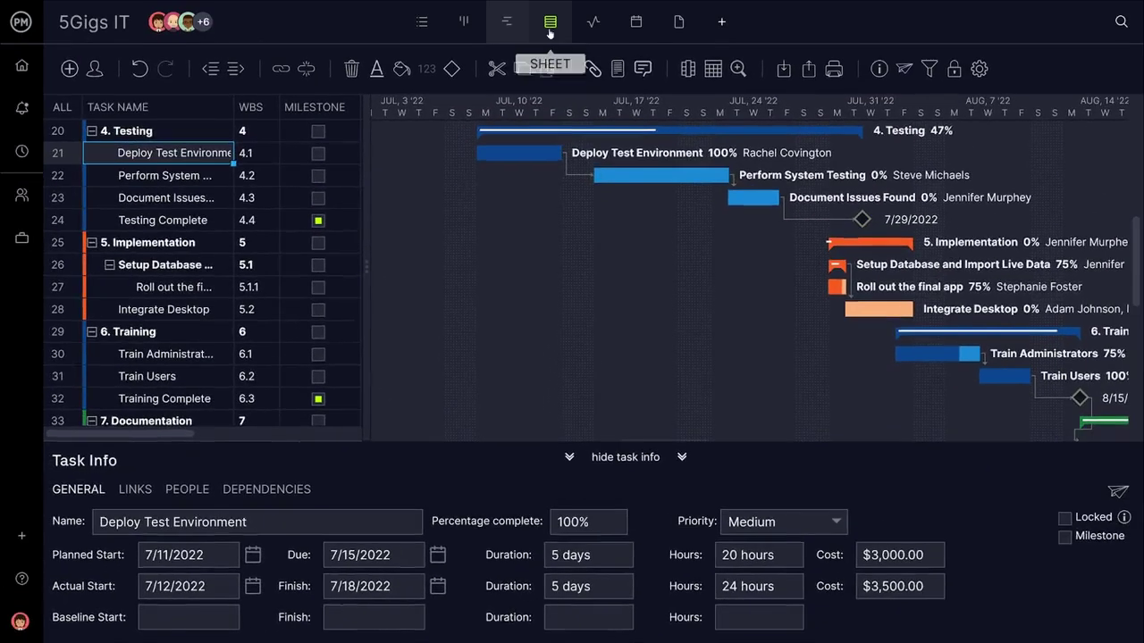
{"action": "left_click", "coordinate": [592, 21]}
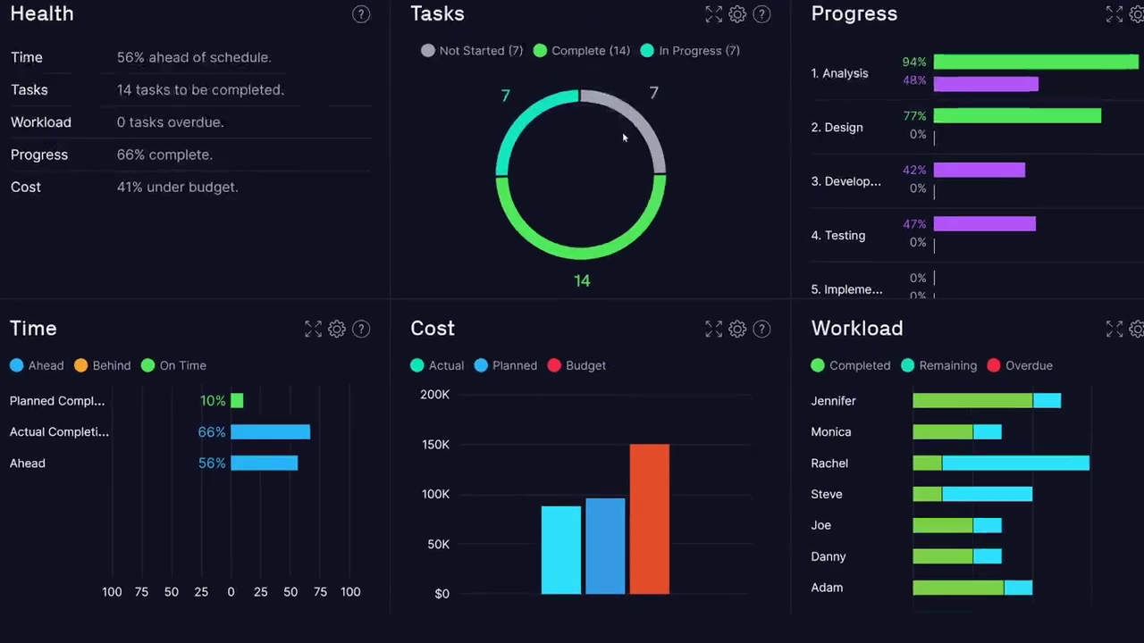
{"action": "mouse_move", "coordinate": [650, 473]}
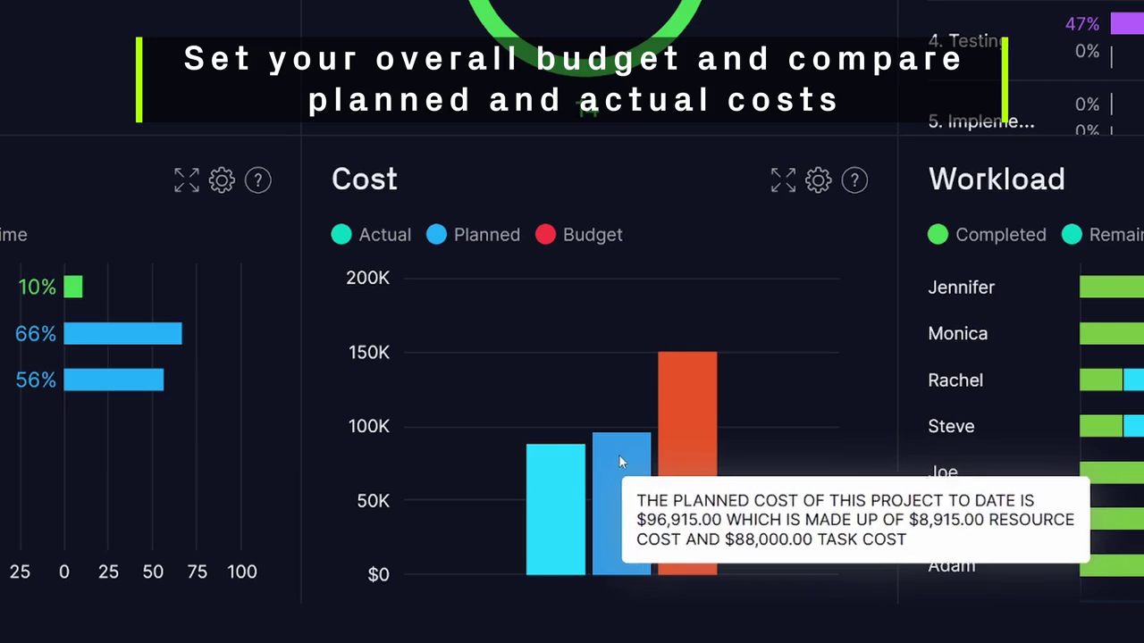
{"action": "mouse_move", "coordinate": [572, 471]}
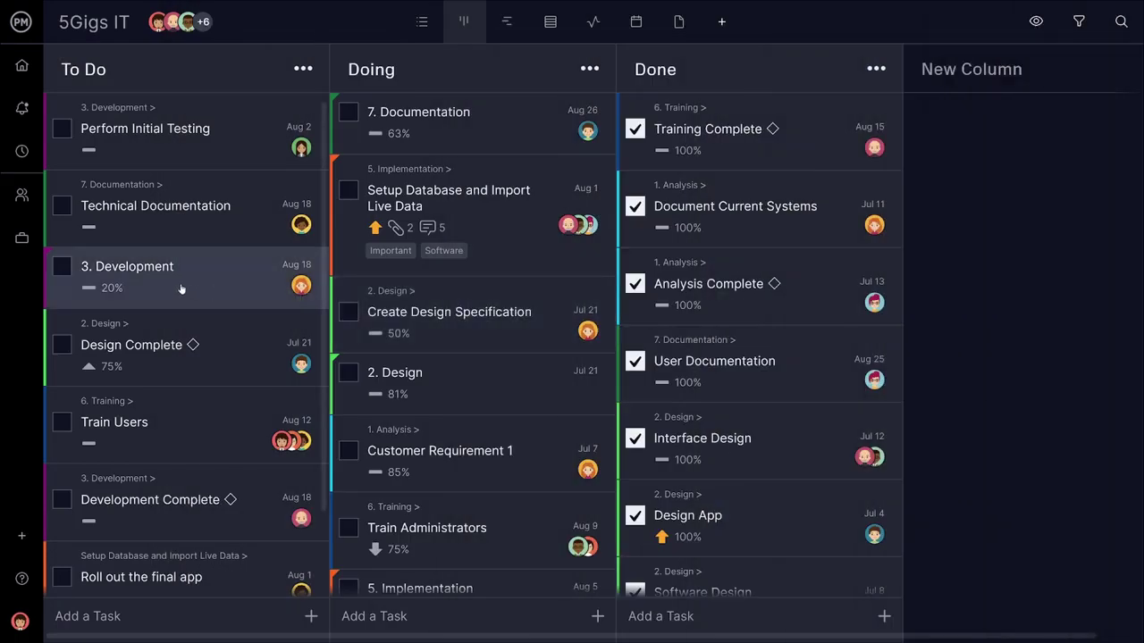
Move the 3. Development and Design Complete cards from To Do to Doing on the board
{"action": "left_click_drag", "start_coordinate": [182, 289], "coordinate": [411, 289]}
{"action": "left_click_drag", "start_coordinate": [214, 291], "coordinate": [441, 294]}
Mark Setup Database and Import Live Data as done, and move it and Roll out the final app to the Done column
{"action": "left_click", "coordinate": [506, 248]}
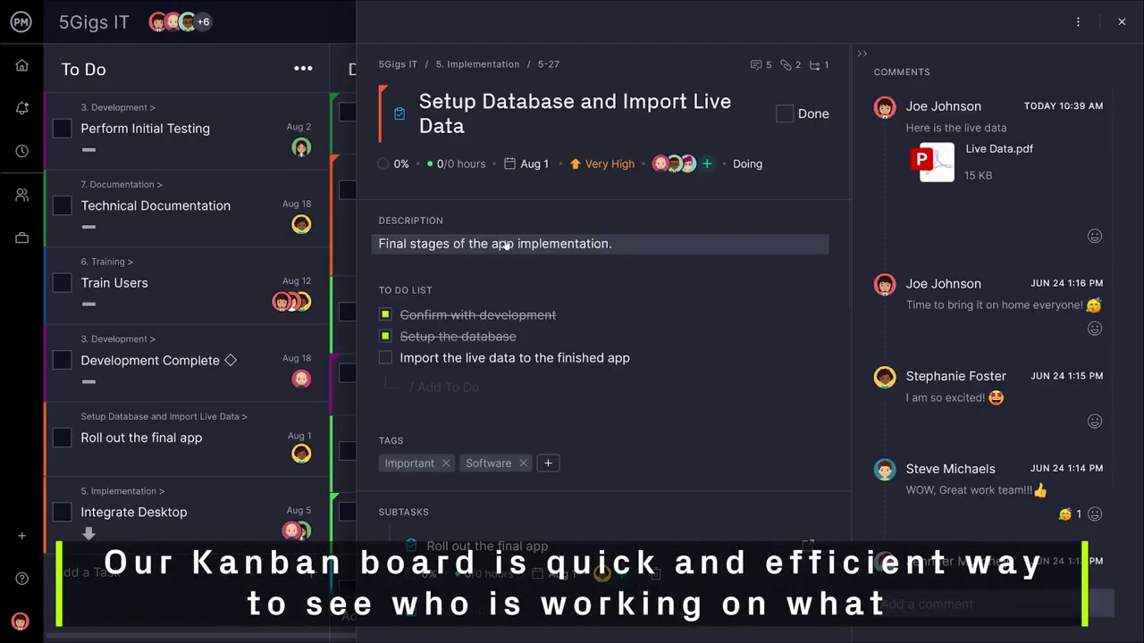
{"action": "left_click", "coordinate": [785, 113]}
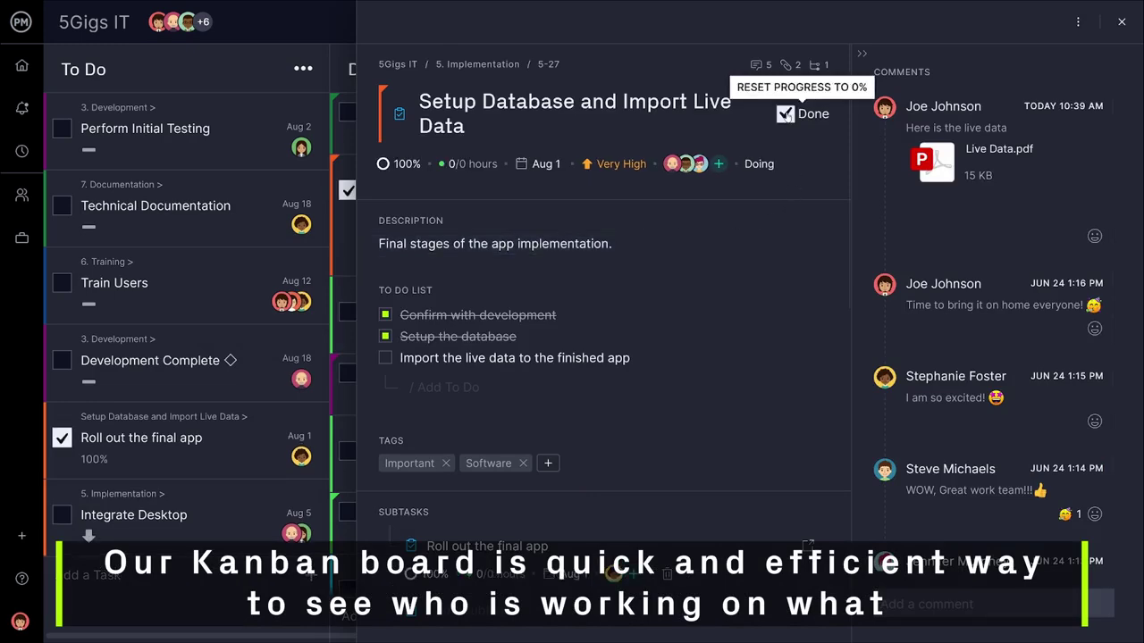
{"action": "left_click", "coordinate": [1121, 22]}
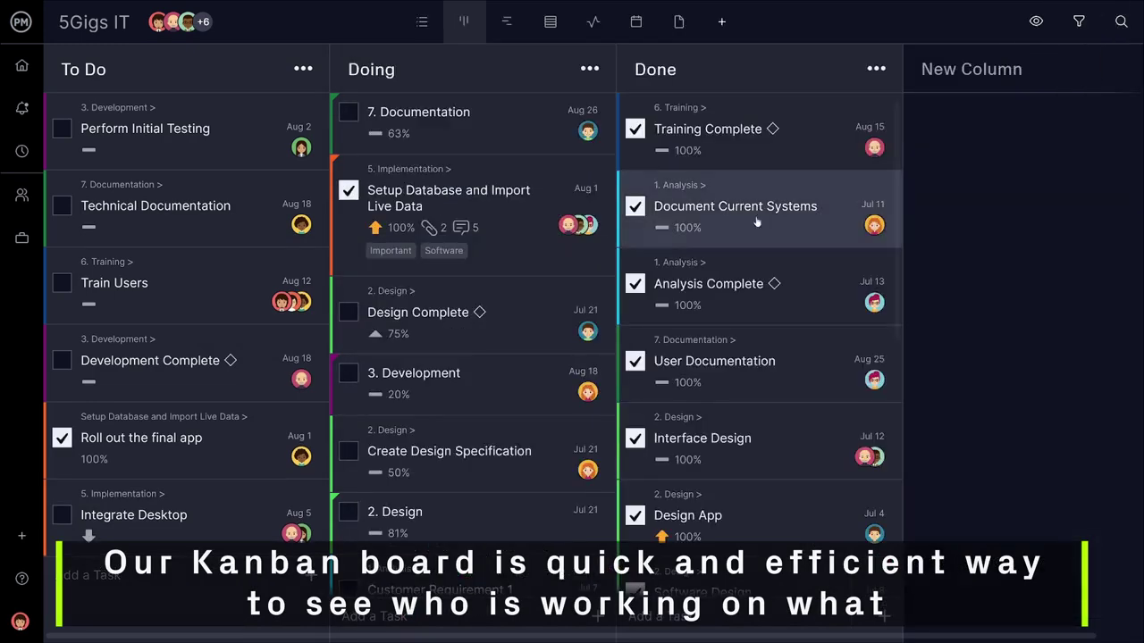
{"action": "left_click_drag", "start_coordinate": [504, 240], "coordinate": [776, 304]}
{"action": "left_click_drag", "start_coordinate": [143, 438], "coordinate": [710, 411]}
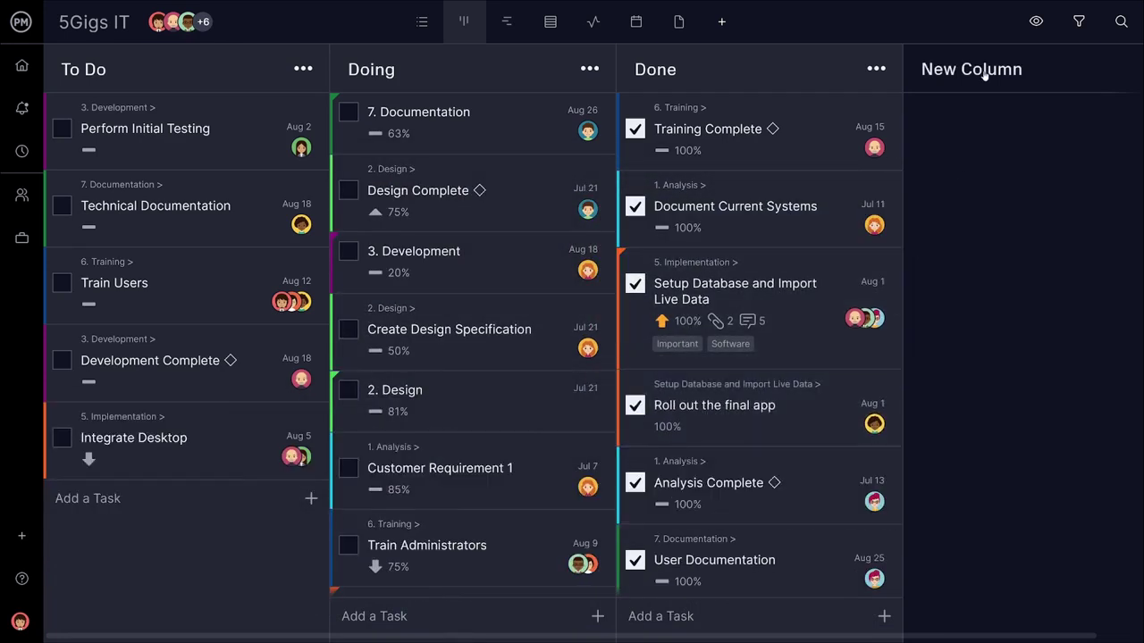
Add a new board column titled Needs Review after Done
{"action": "left_click", "coordinate": [1070, 72]}
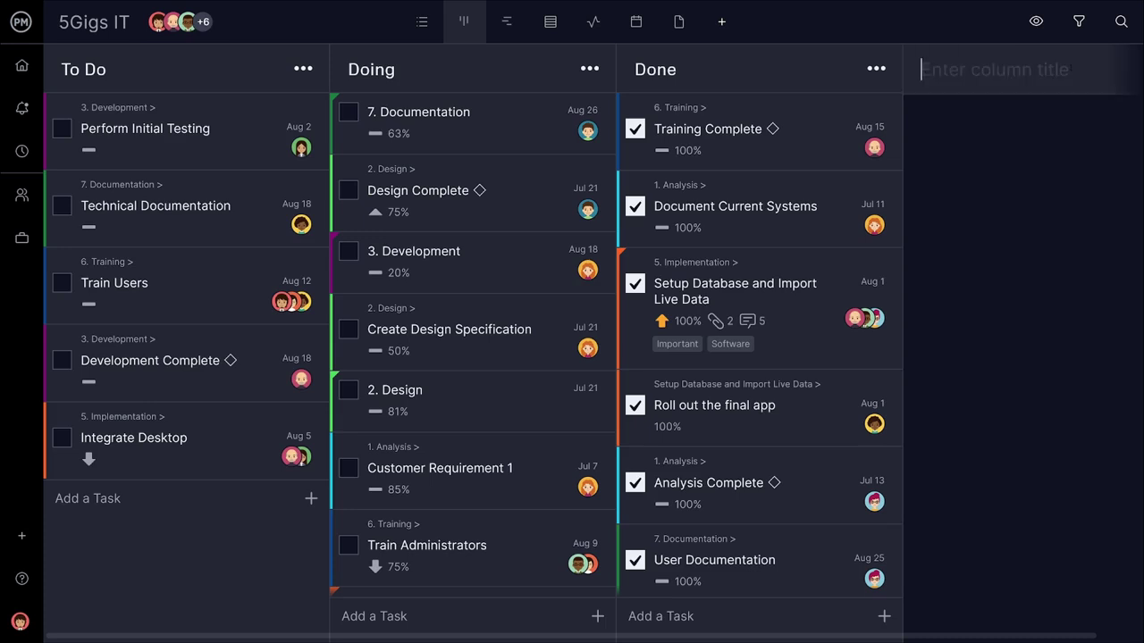
{"action": "type", "text": "Needs Review"}
{"action": "key", "text": "Return"}
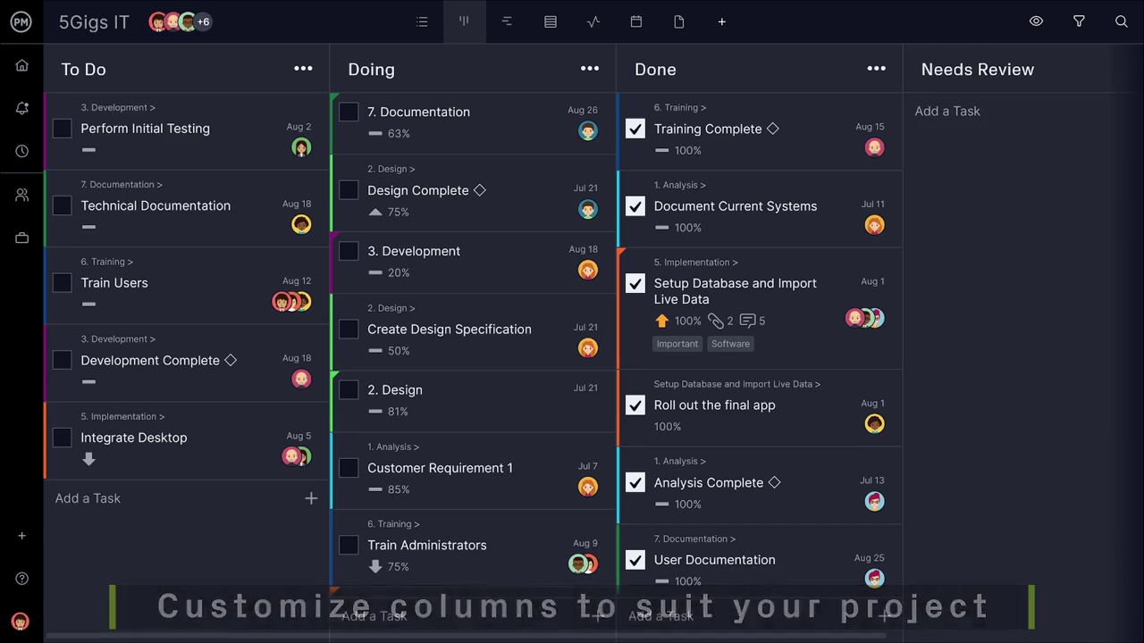
Open the project dashboard and examine the status breakdown in the Tasks chart
{"action": "left_click", "coordinate": [594, 25]}
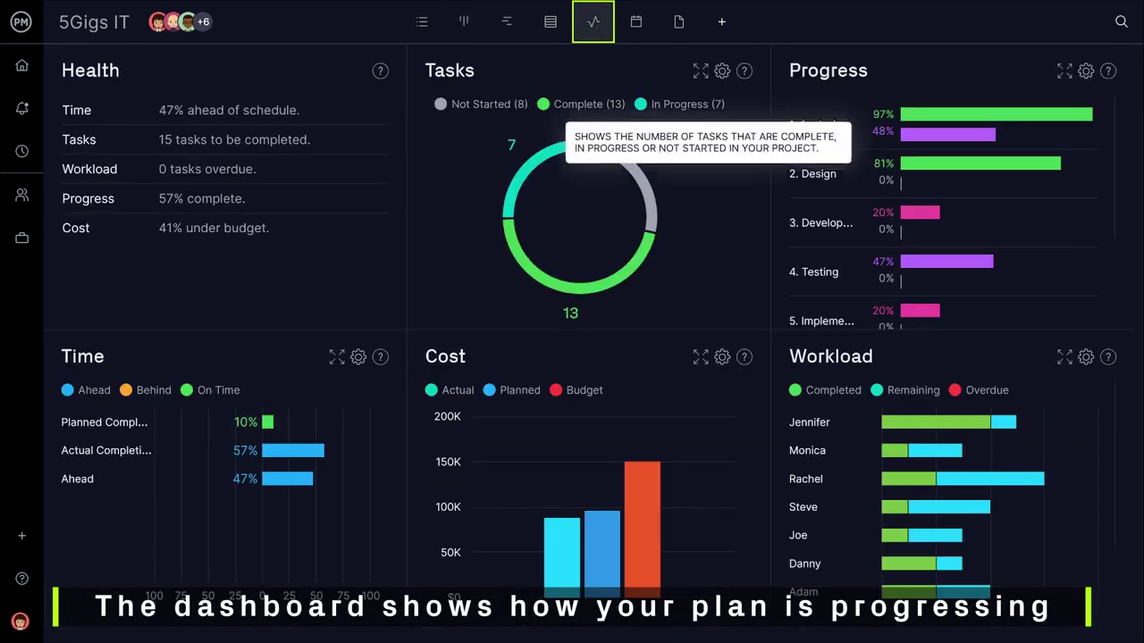
{"action": "mouse_move", "coordinate": [612, 155]}
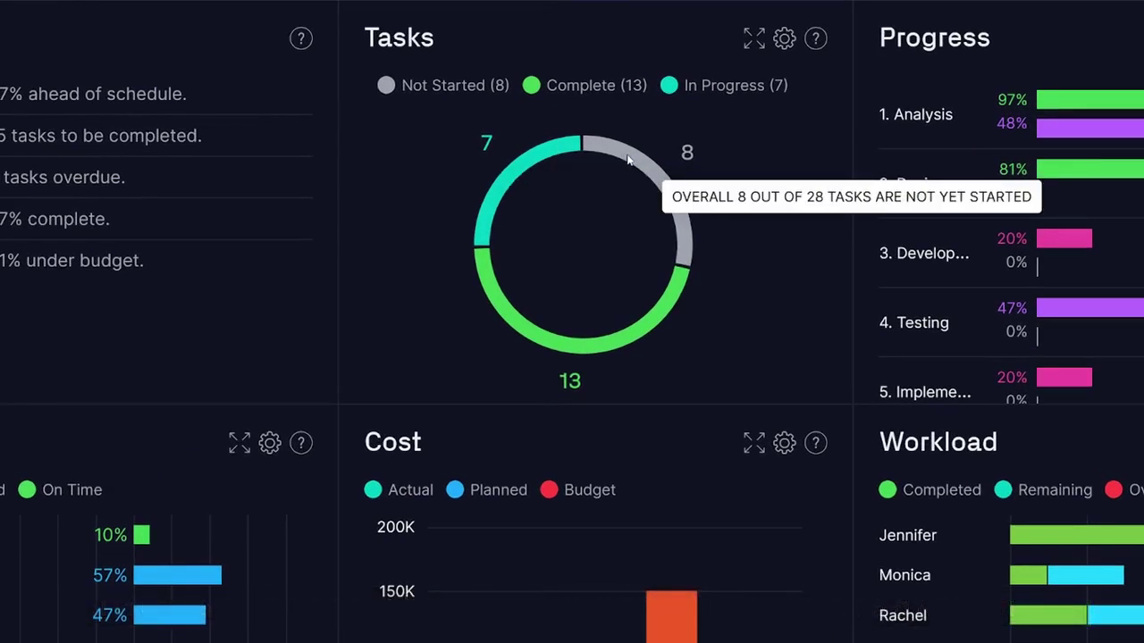
{"action": "mouse_move", "coordinate": [677, 294]}
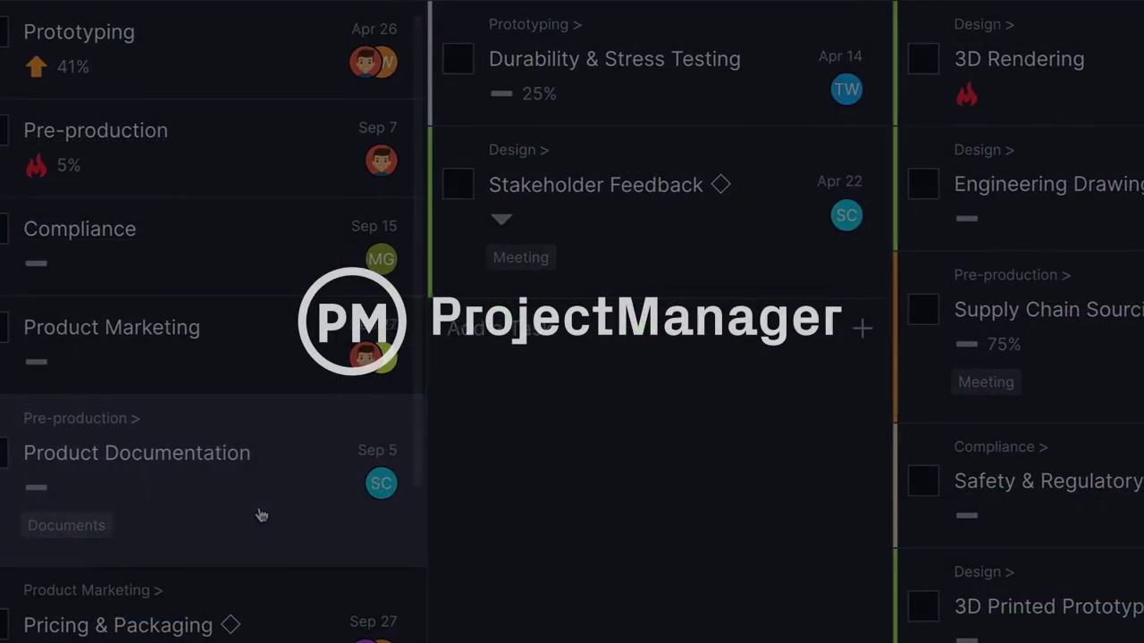
Move the Product Documentation card to the neighbouring board column, below Stakeholder Feedback
{"action": "left_click_drag", "start_coordinate": [261, 515], "coordinate": [554, 401]}
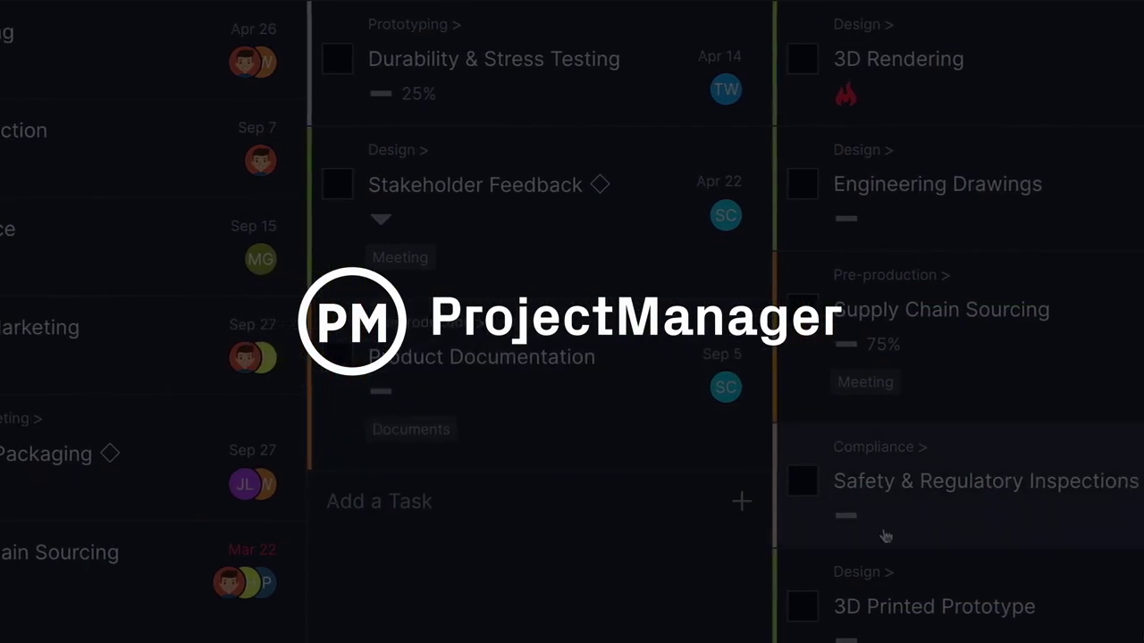